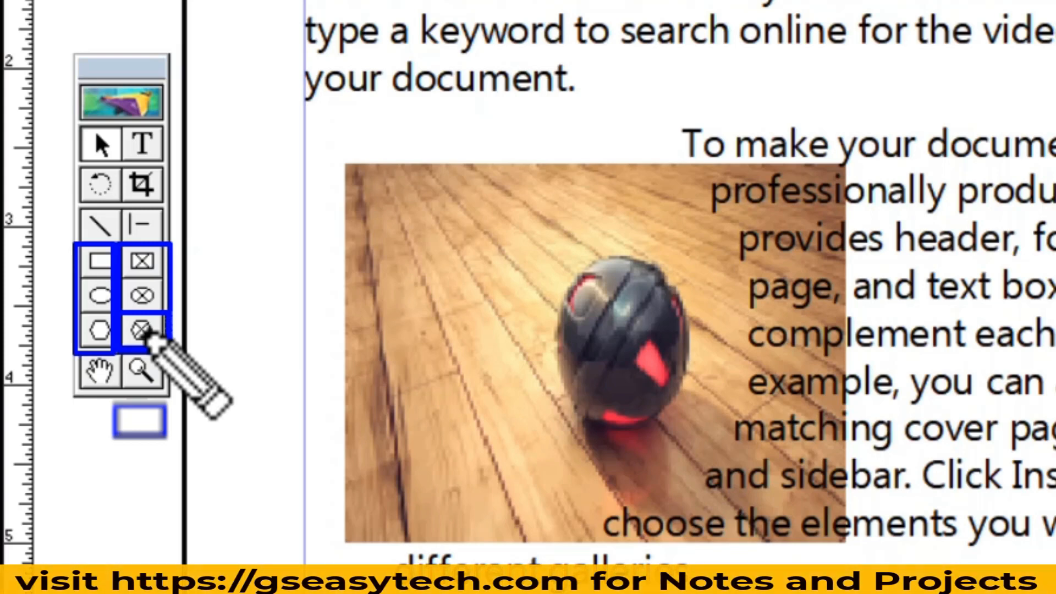
Insert 2 pages after the current page using the Document Master.
key(Escape)
click(525, 270)
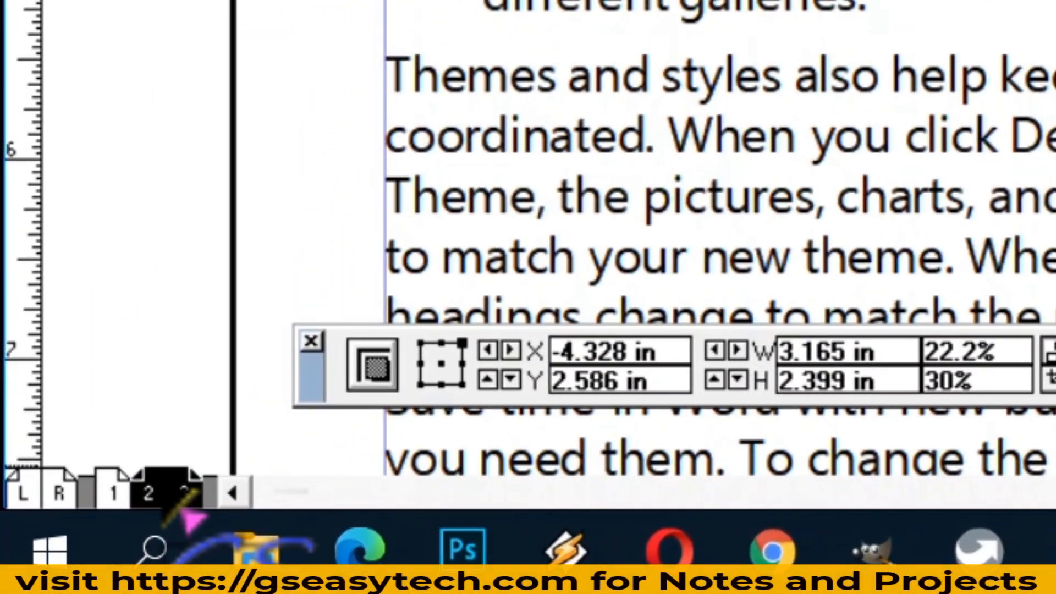
right_click(171, 498)
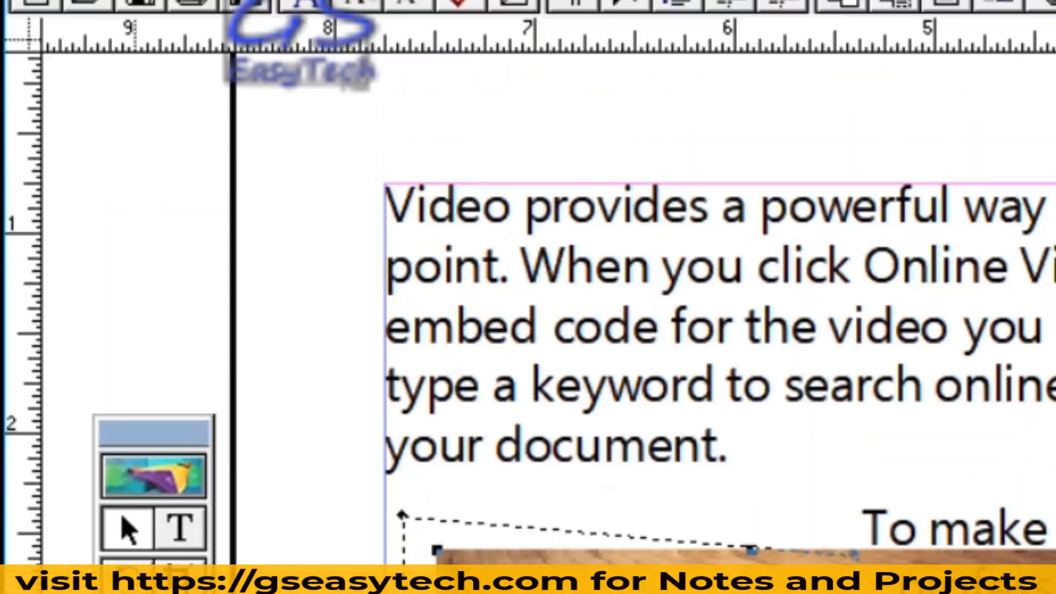
click(233, 70)
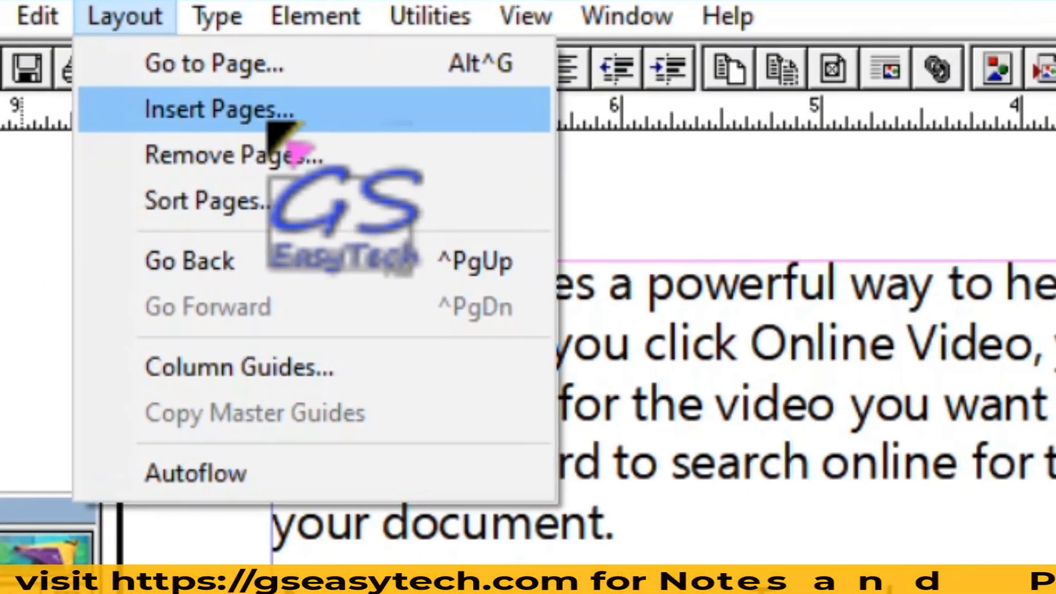
click(396, 163)
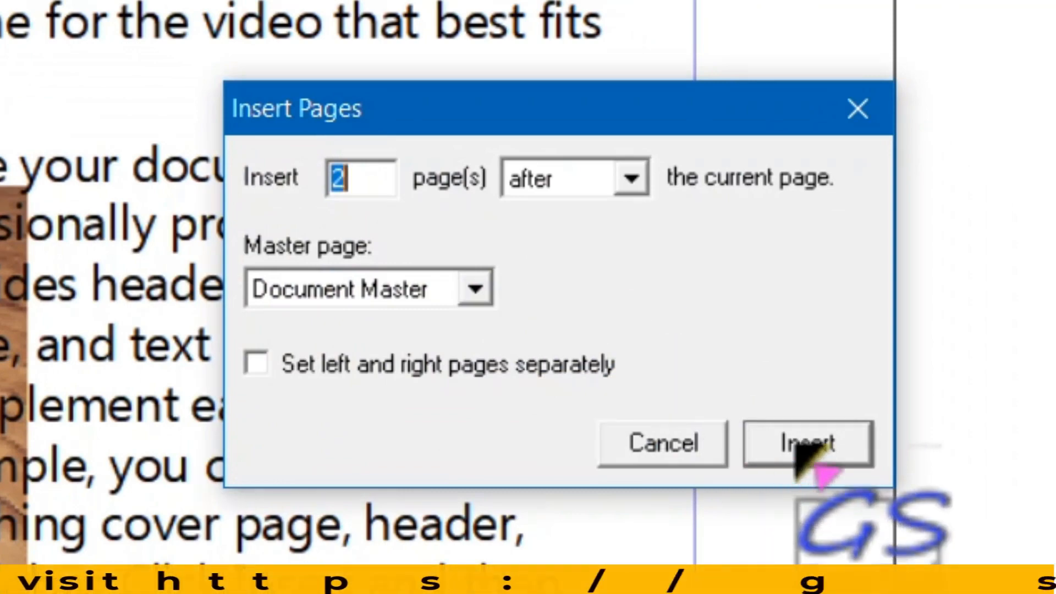
click(806, 445)
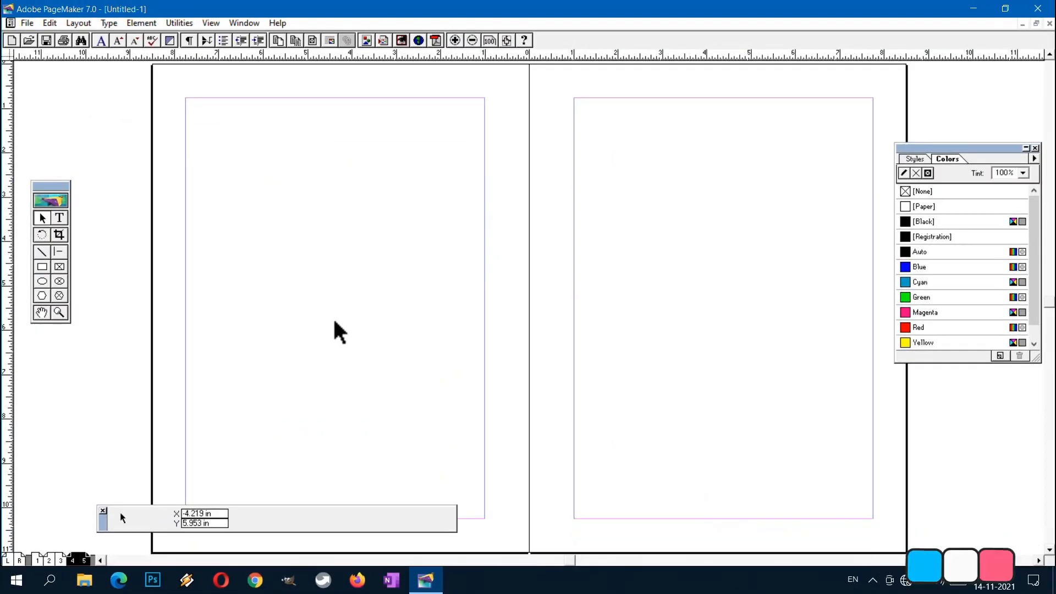
Draw a rectangular frame about 3.17 by 2.39 in and a circular frame about 2.56 by 2.59 in near the left page's upper edge.
click(60, 268)
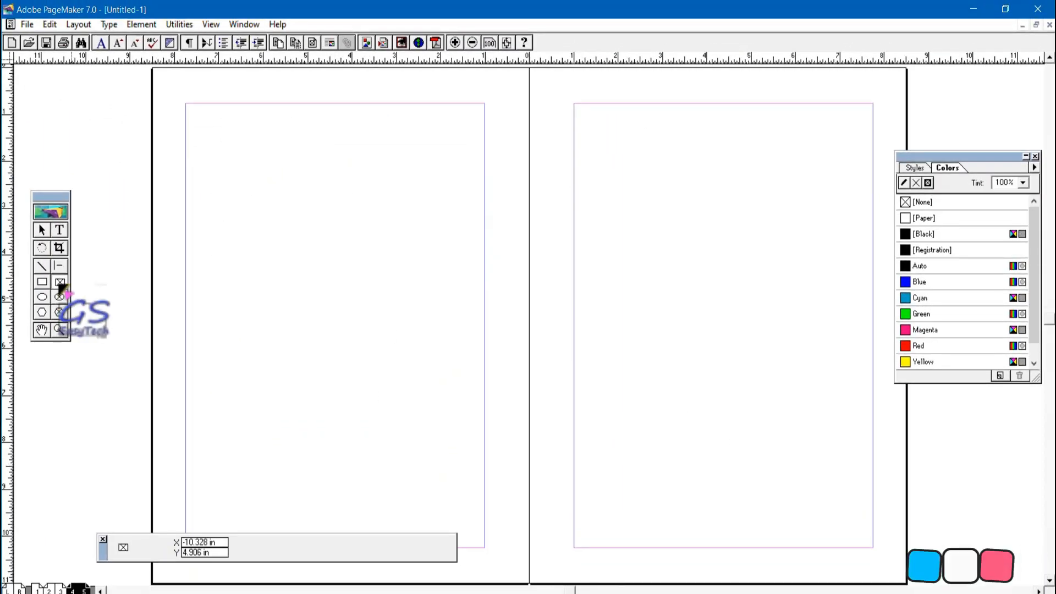
drag(199, 141, 340, 253)
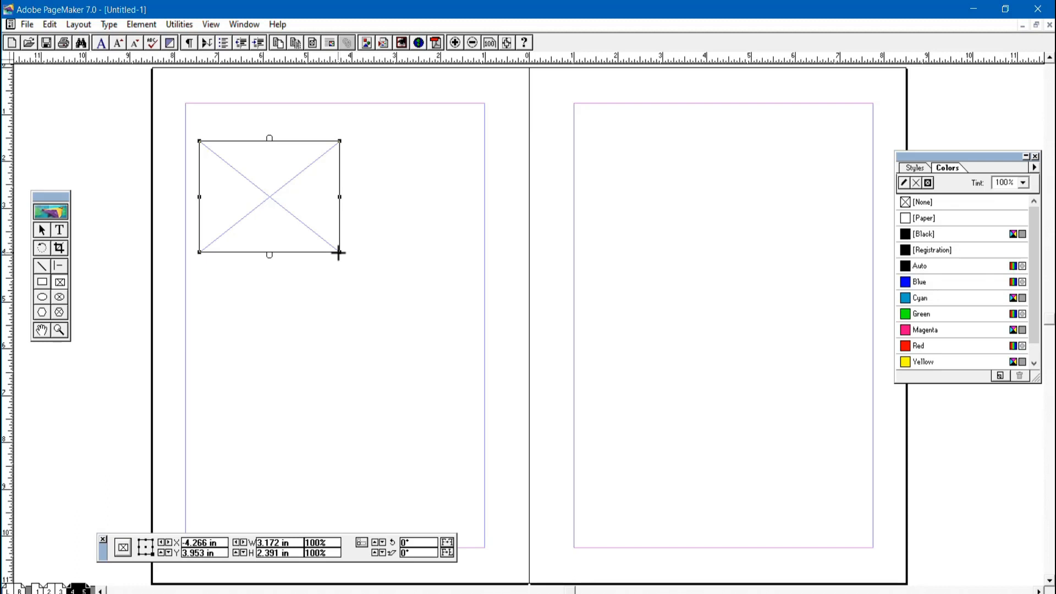
click(59, 297)
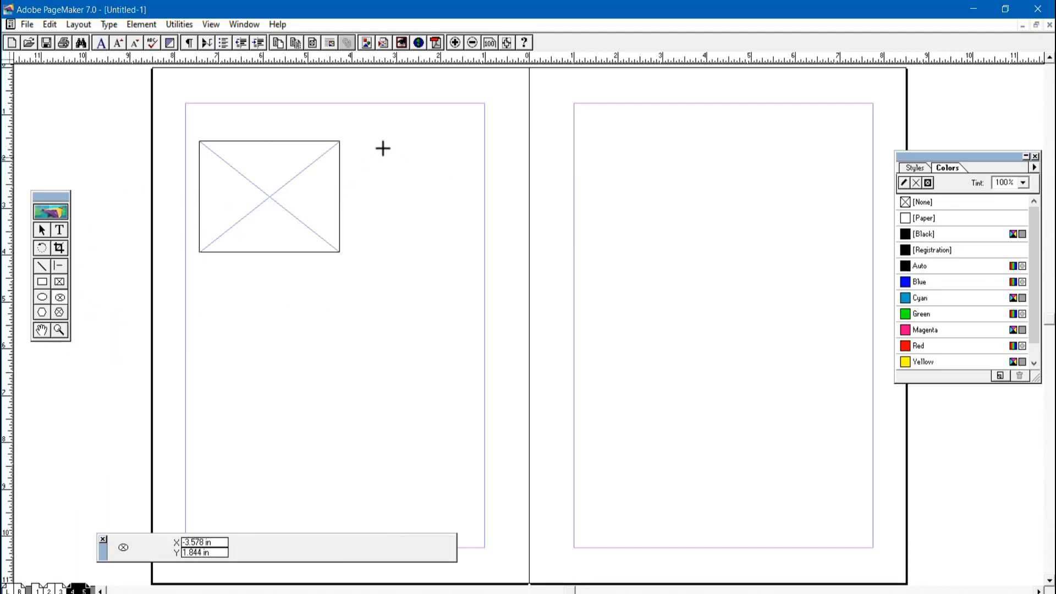
drag(396, 135, 508, 255)
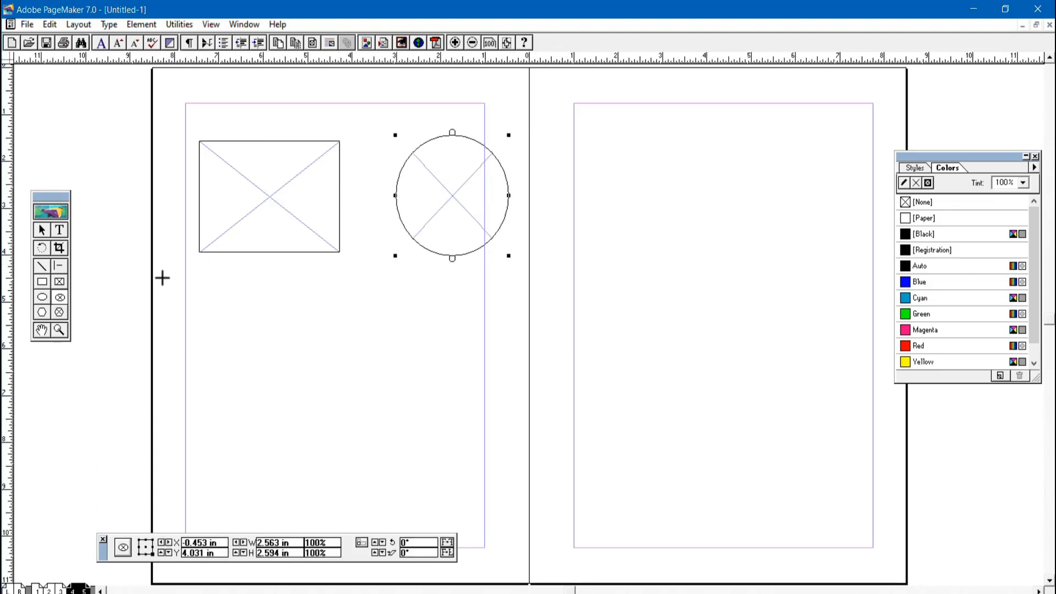
Draw a hexagonal frame about 3.08 by 2.77 in near the upper-left margin of the right page.
click(60, 312)
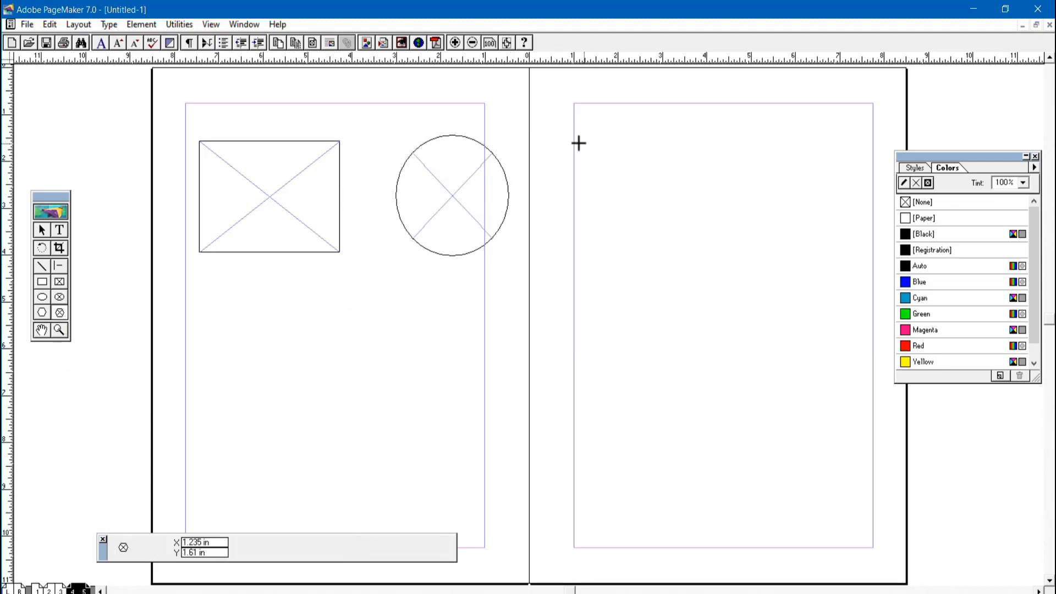
drag(575, 142, 708, 271)
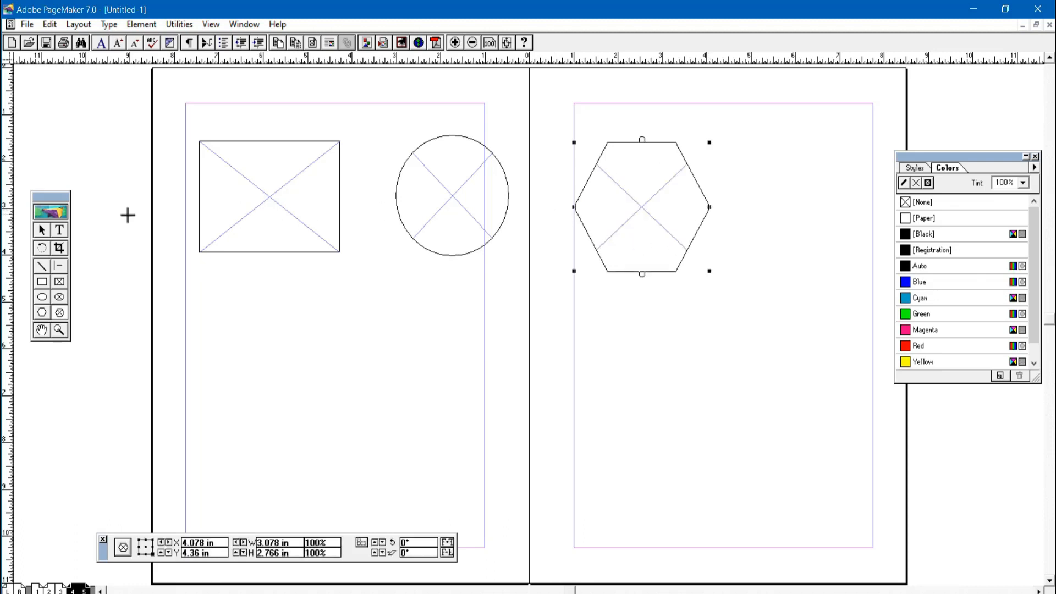
click(42, 230)
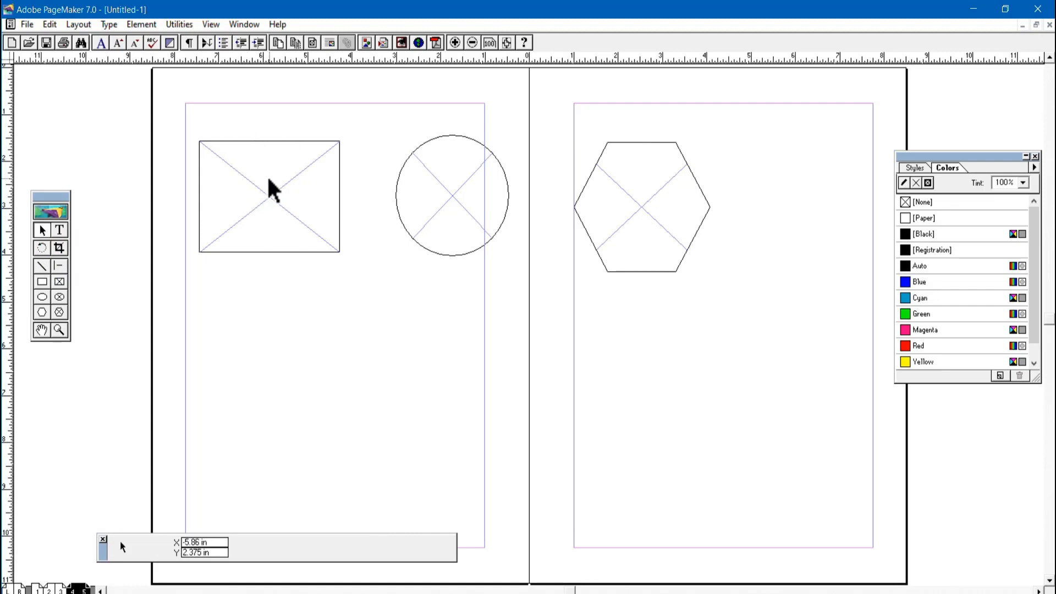
Place image (52) within the rectangular frame, including a complete copy in the publication.
click(249, 181)
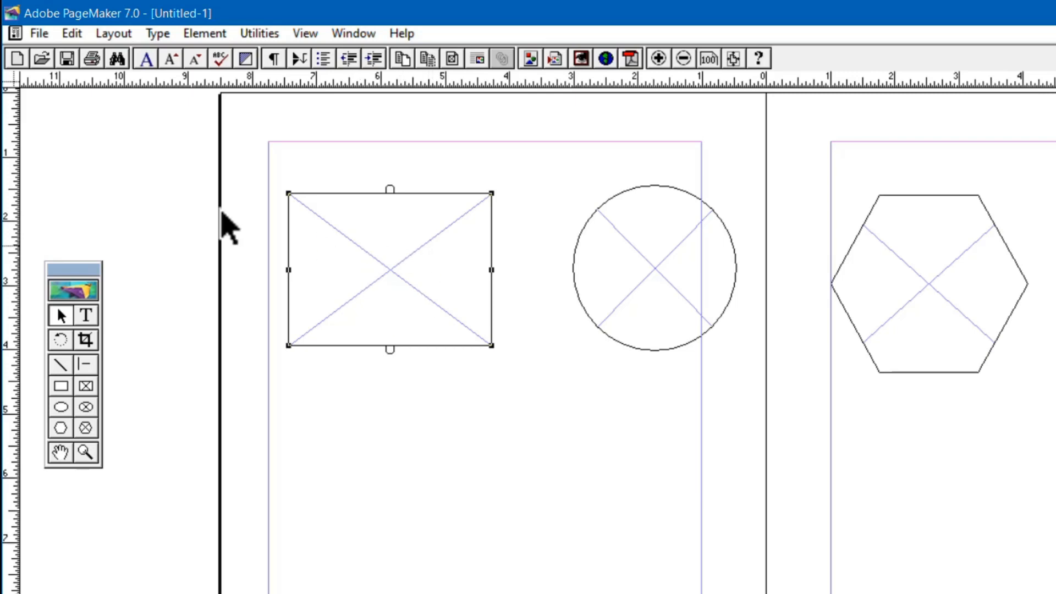
click(34, 34)
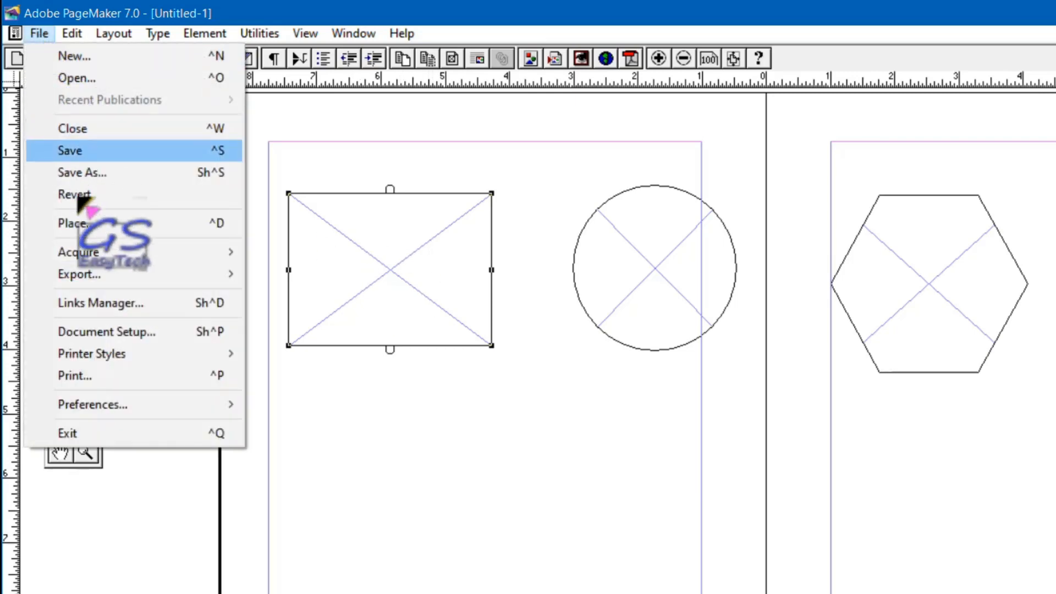
click(85, 223)
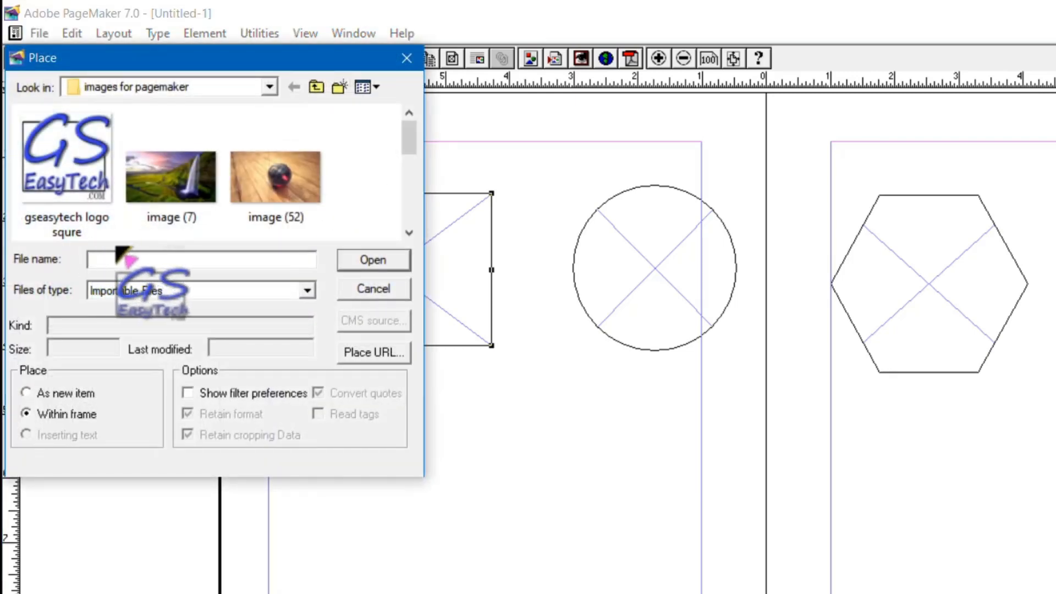
click(277, 193)
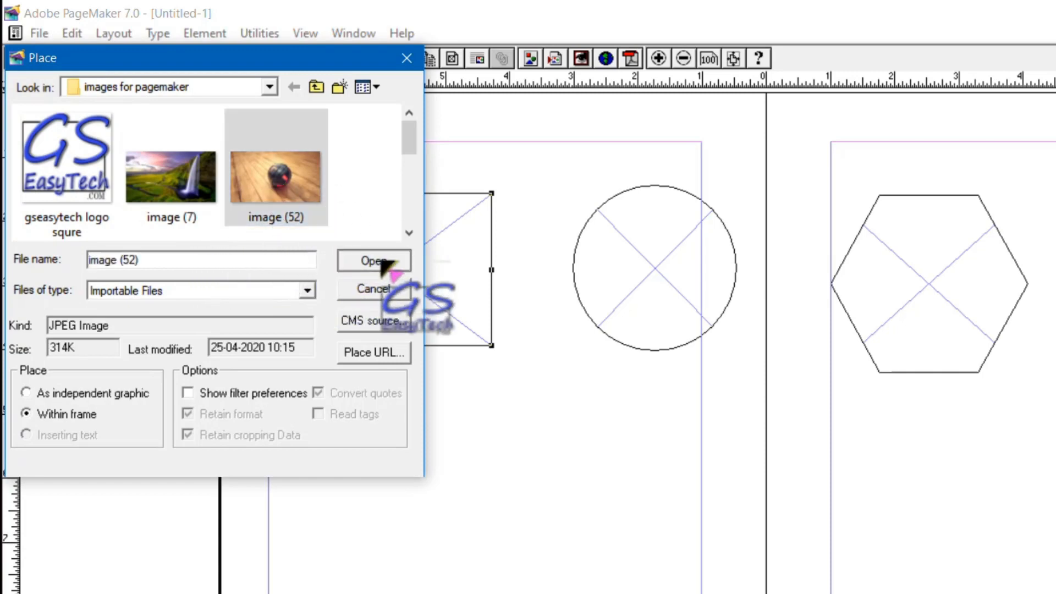
click(374, 262)
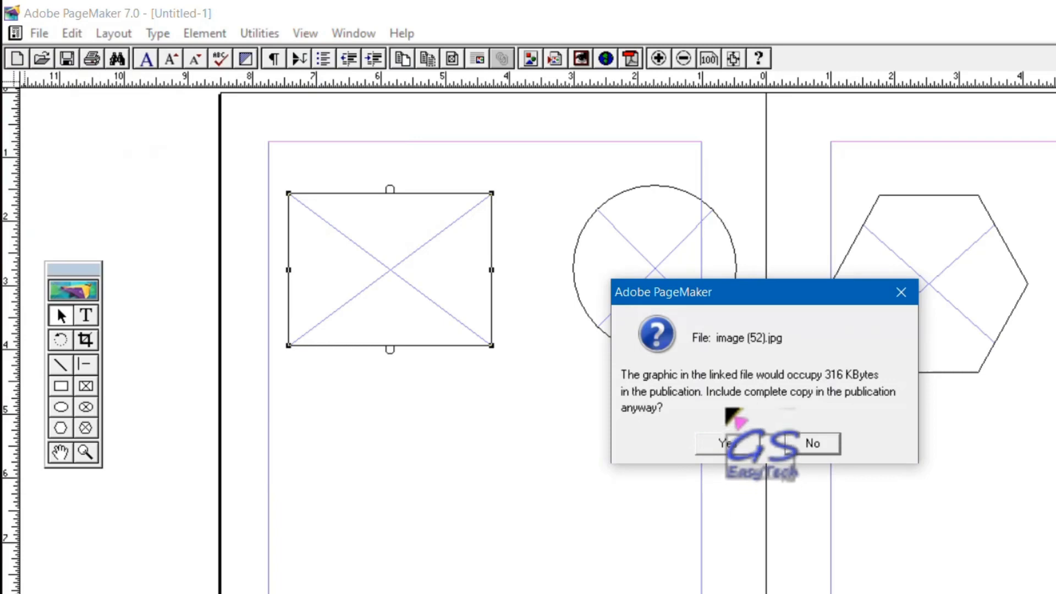
click(725, 445)
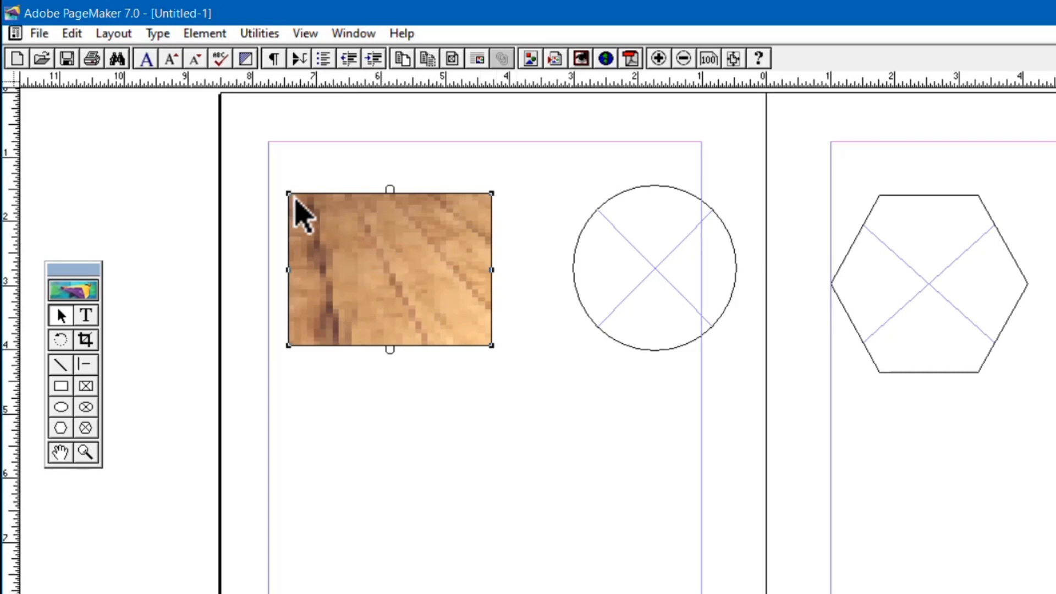
Set the rectangular frame to scale its content to fit the frame, without maintaining the aspect ratio.
click(206, 34)
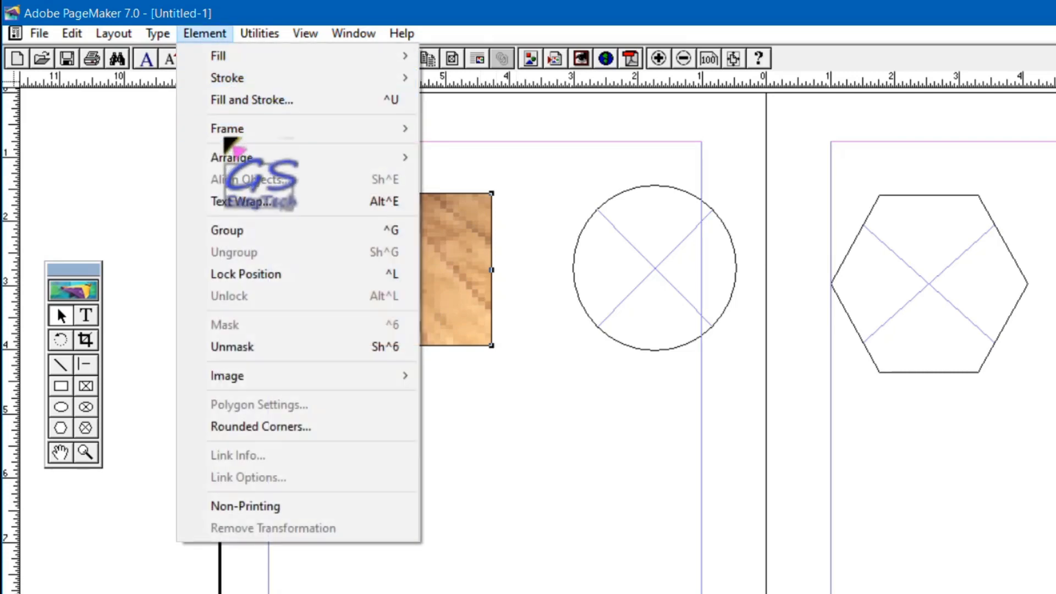
mouse_move(233, 136)
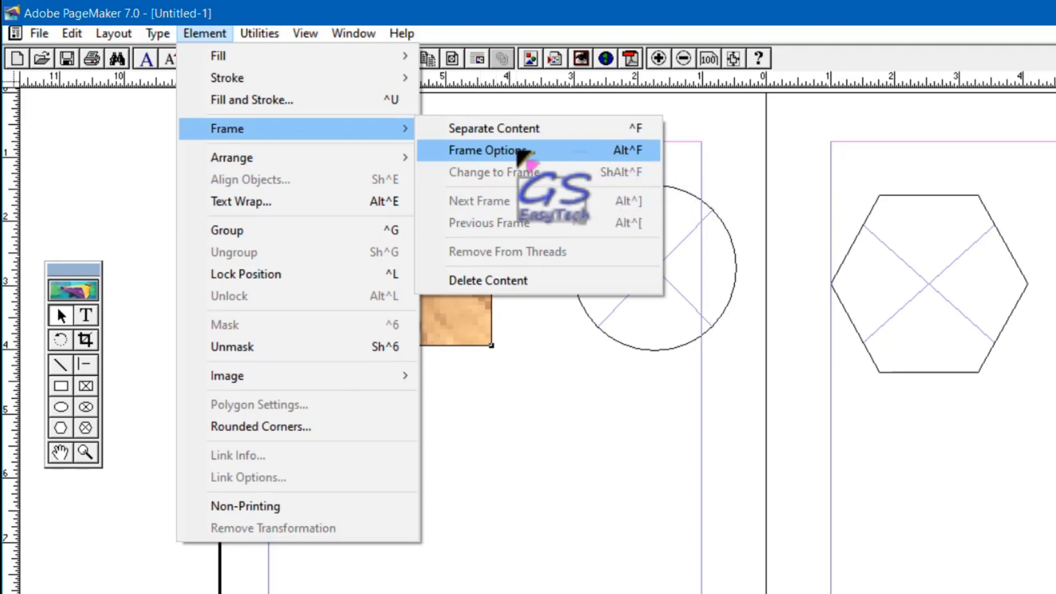
click(518, 152)
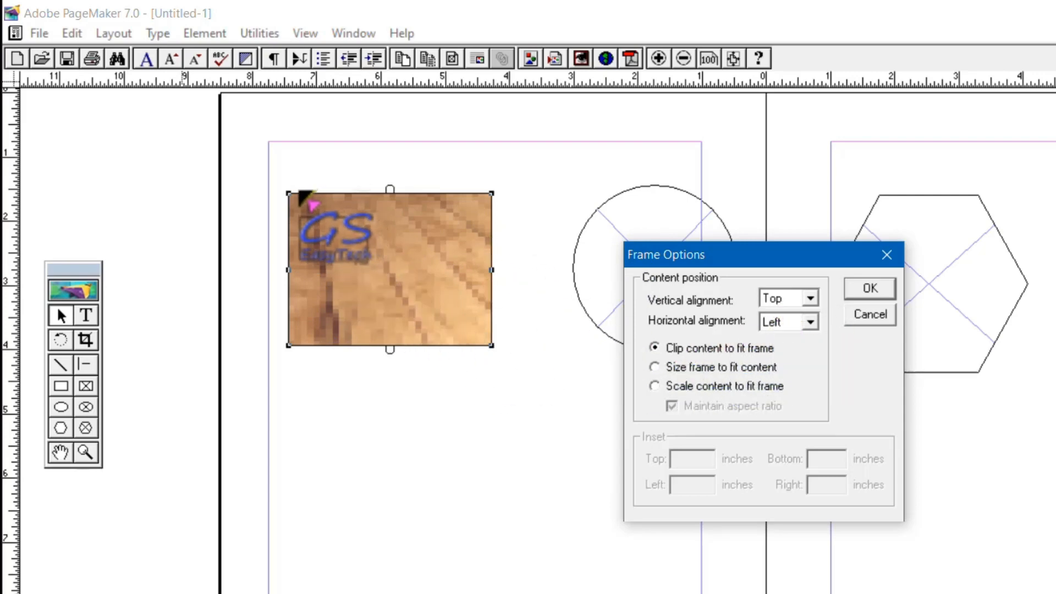
mouse_move(288, 193)
mouse_down()
mouse_move(448, 343)
mouse_move(486, 342)
mouse_up()
key(Escape)
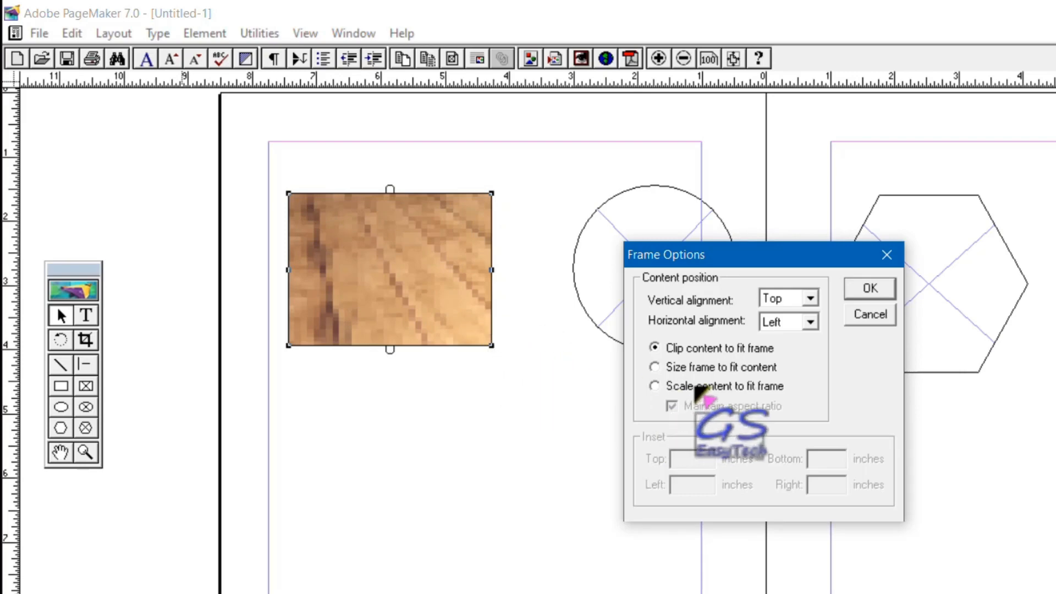
key(ctrl+2)
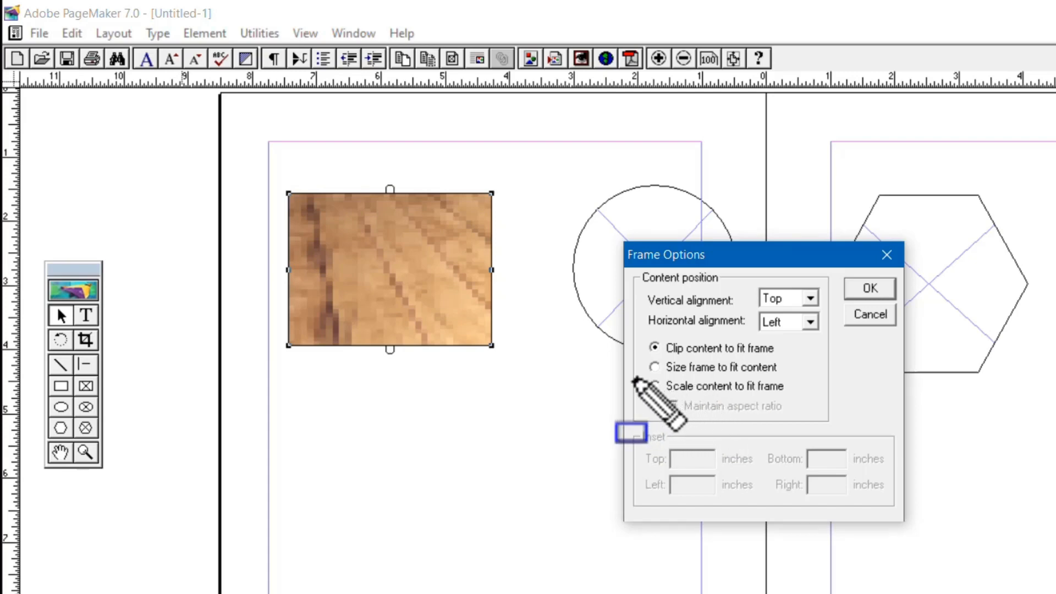
drag(638, 371, 719, 397)
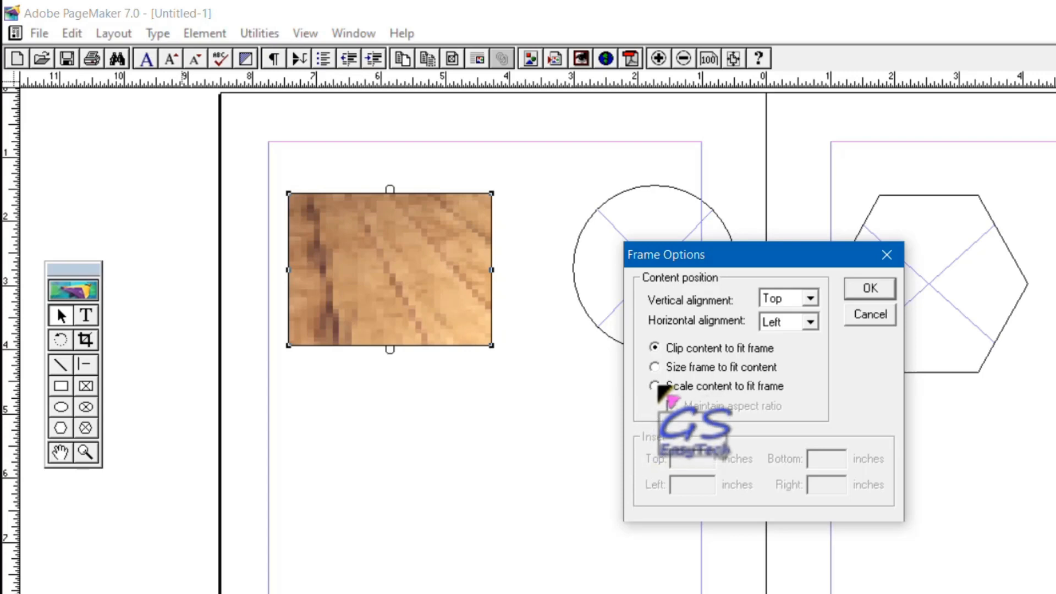
click(657, 387)
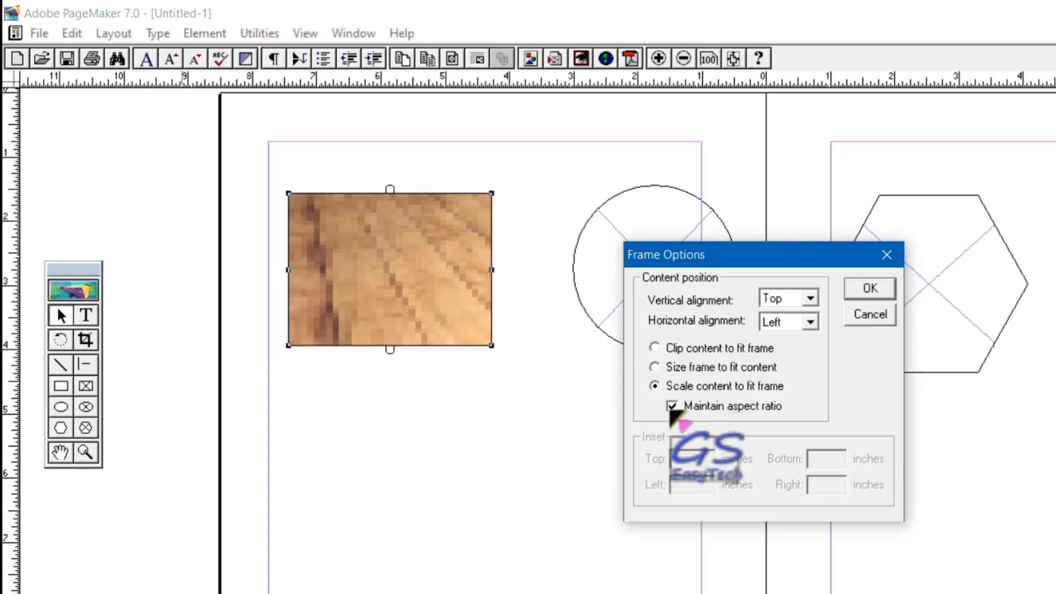
click(671, 407)
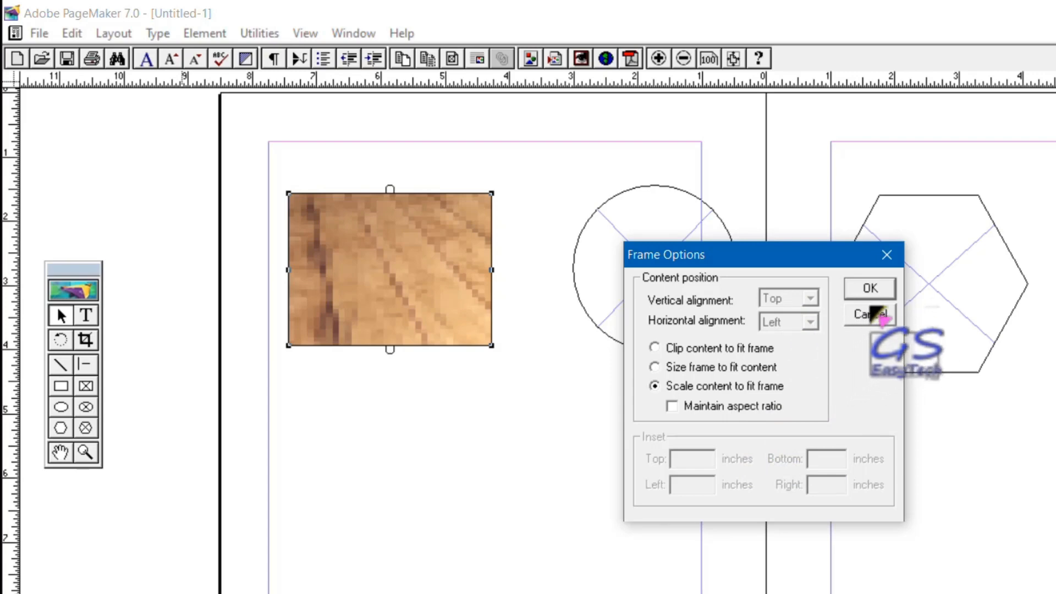
click(874, 290)
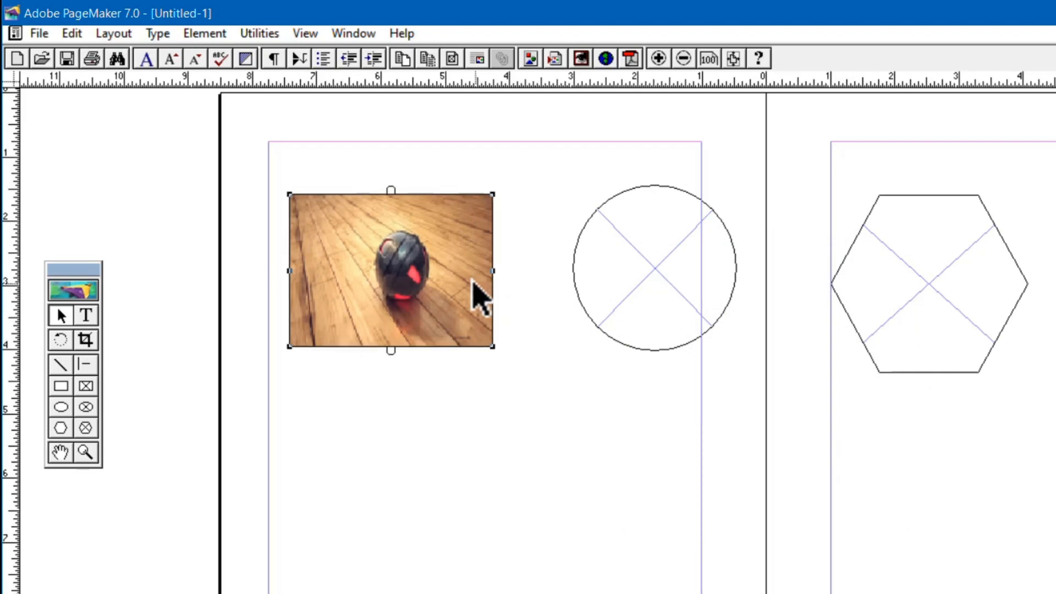
Move the rectangular picture frame up past the left page's corner and shift the circular frame into the space it occupied.
drag(476, 294, 222, 189)
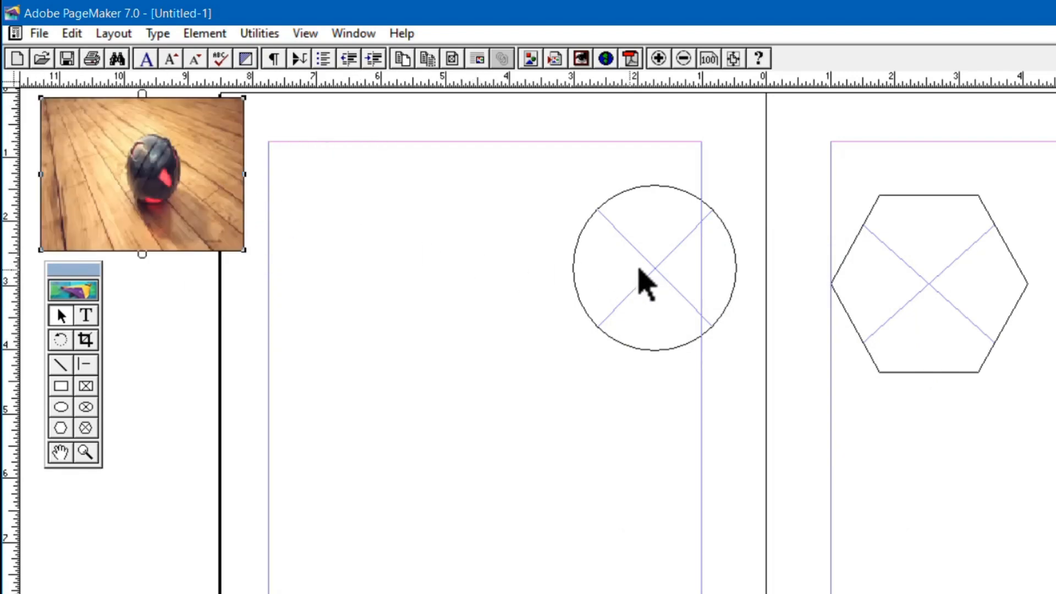
click(646, 267)
drag(500, 280, 408, 267)
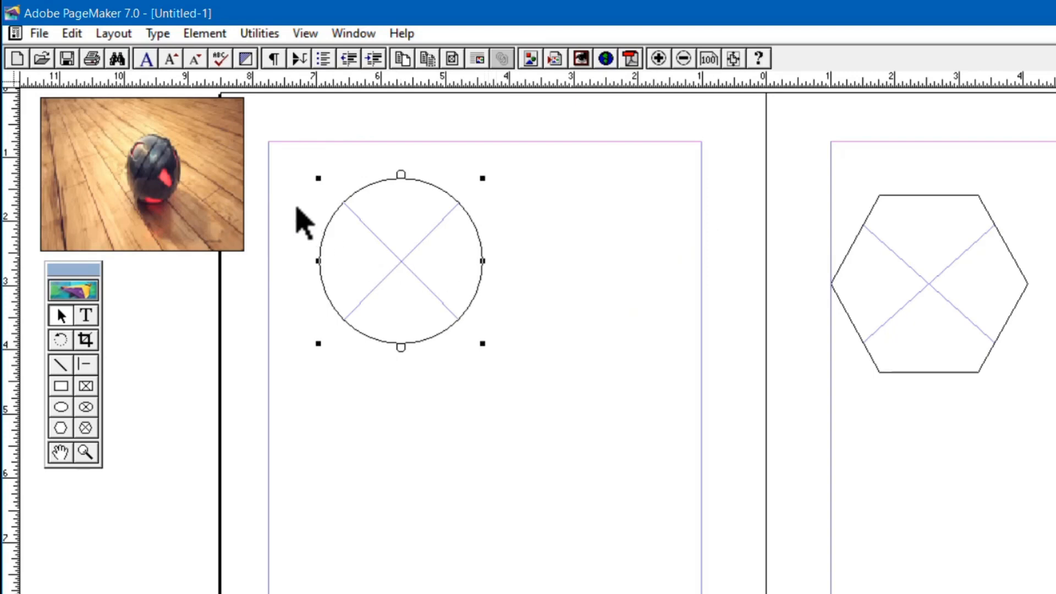
Place image (52) within the circular frame, including a complete copy in the publication.
key(ctrl+d)
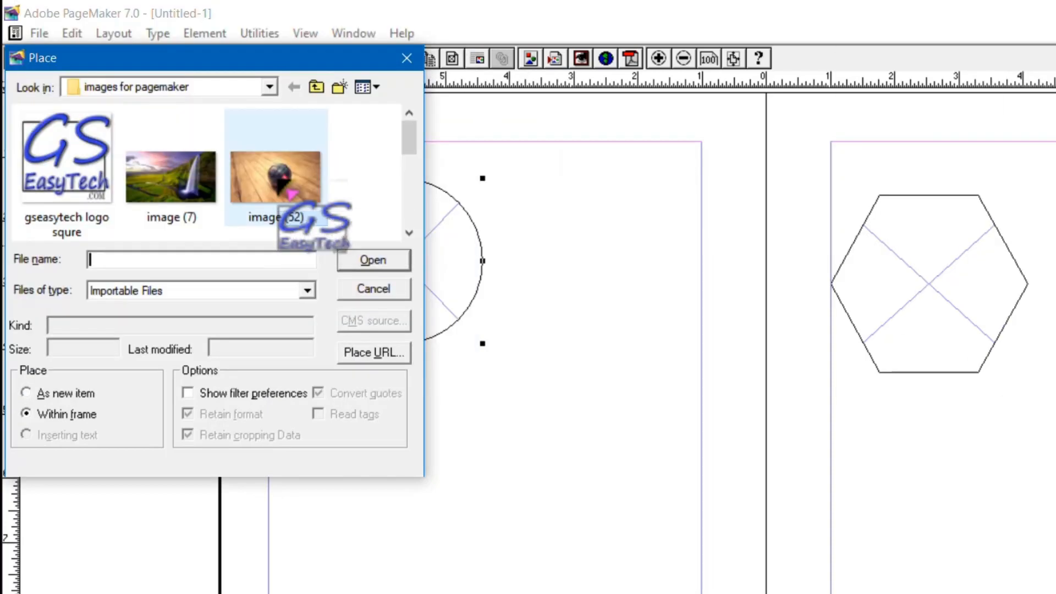
click(262, 194)
click(371, 261)
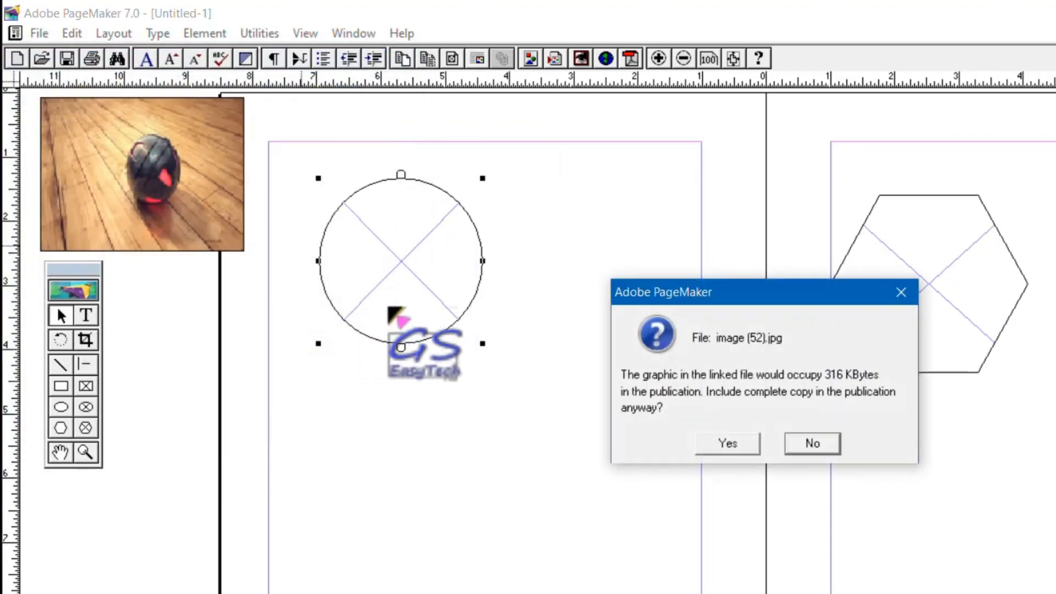
click(726, 441)
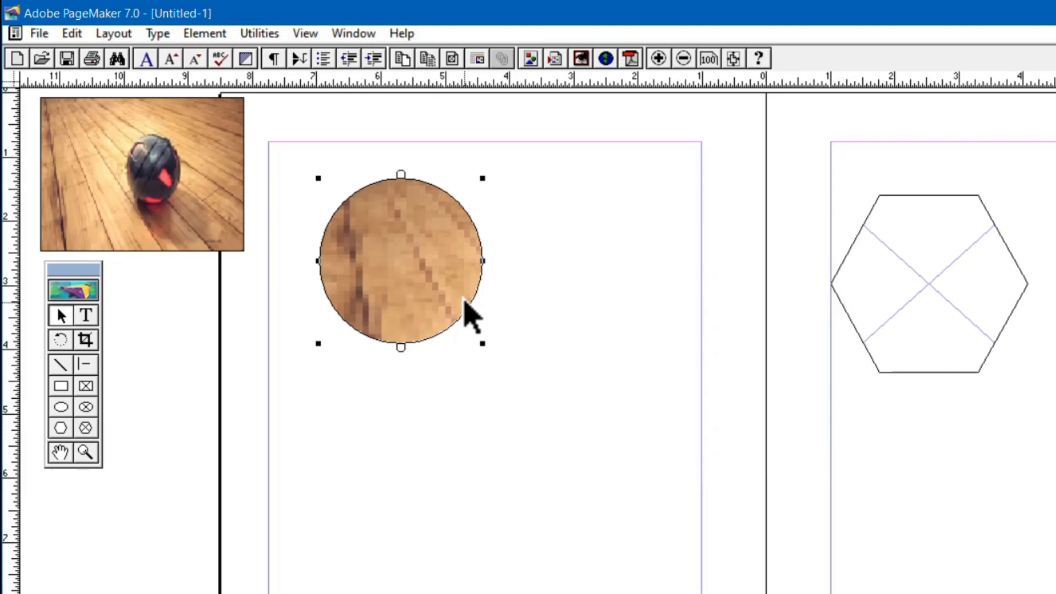
Scale the picture to fit the circular frame, with Maintain aspect ratio turned off.
key(ctrl+alt+f)
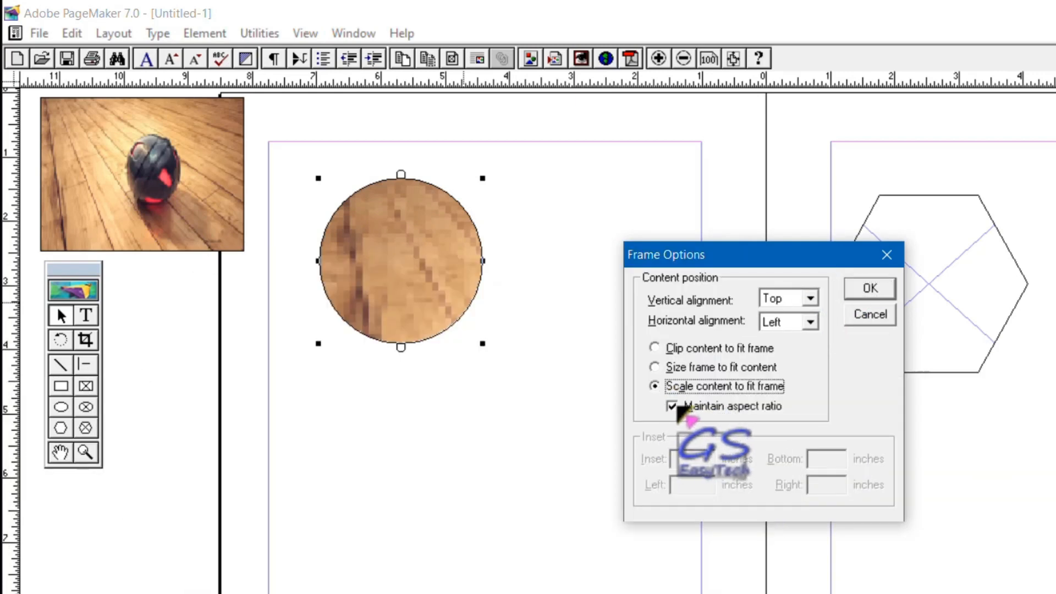
click(672, 406)
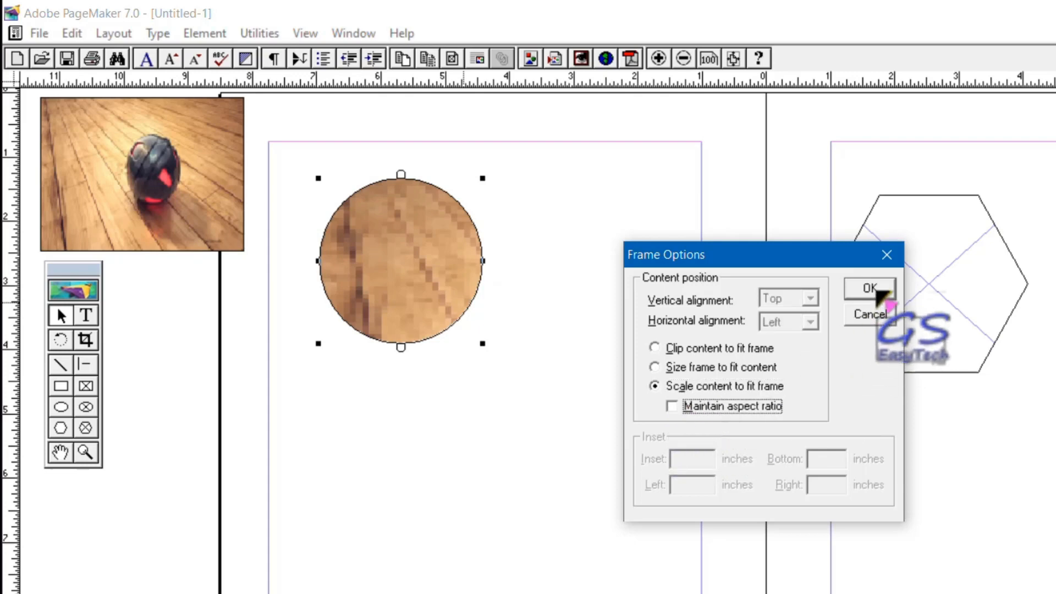
click(869, 289)
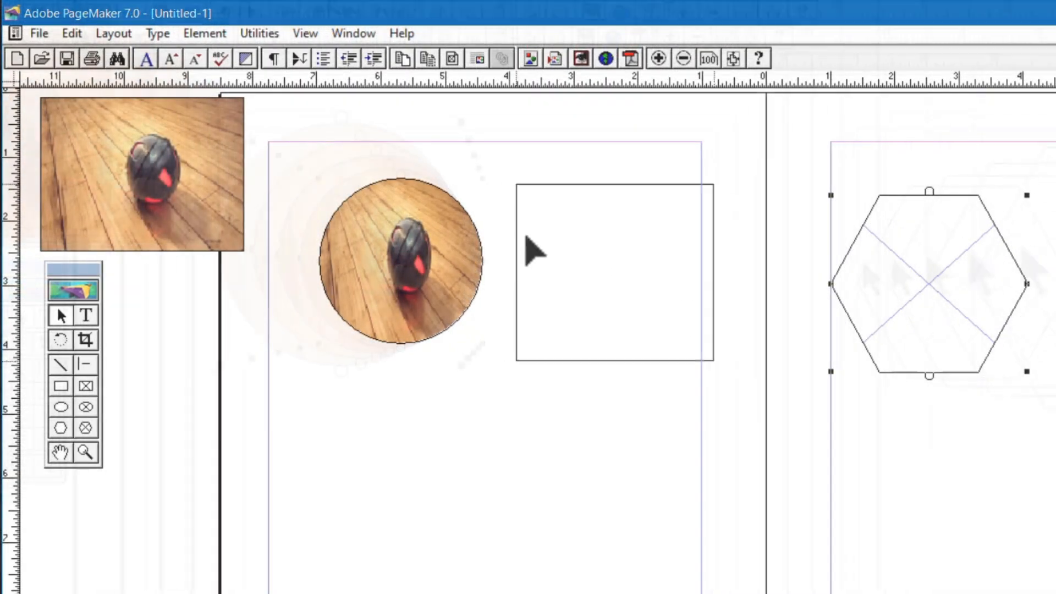
Position the hexagonal frame beside the circular picture and place image (52) within it, including a complete copy in the publication.
drag(523, 233, 519, 236)
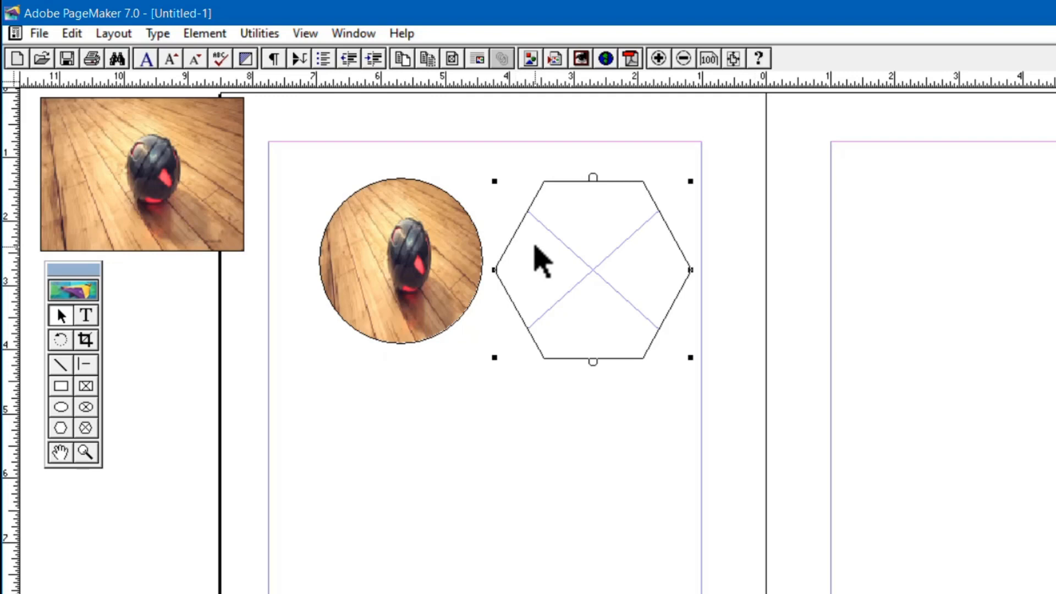
key(ctrl+d)
click(289, 190)
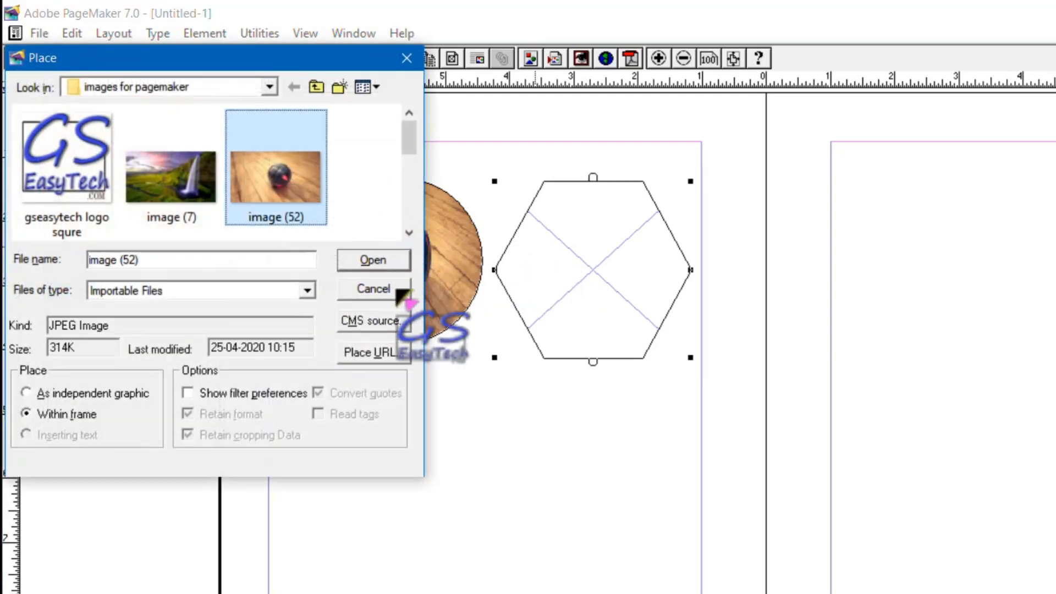
click(393, 263)
click(730, 442)
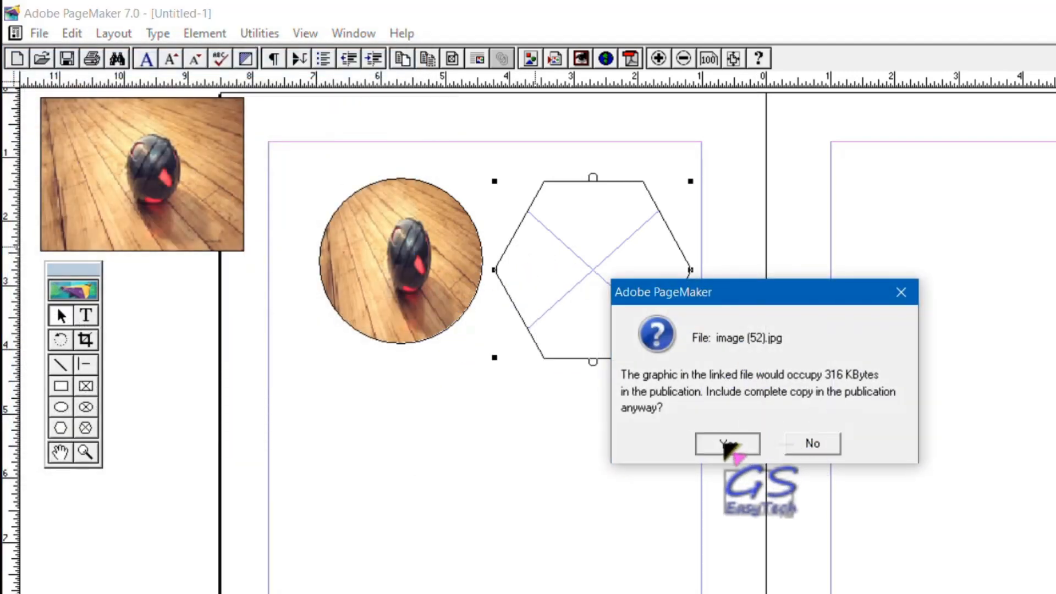
Scale the content to fit the hexagonal frame, with Maintain aspect ratio turned off.
key(ctrl+alt+f)
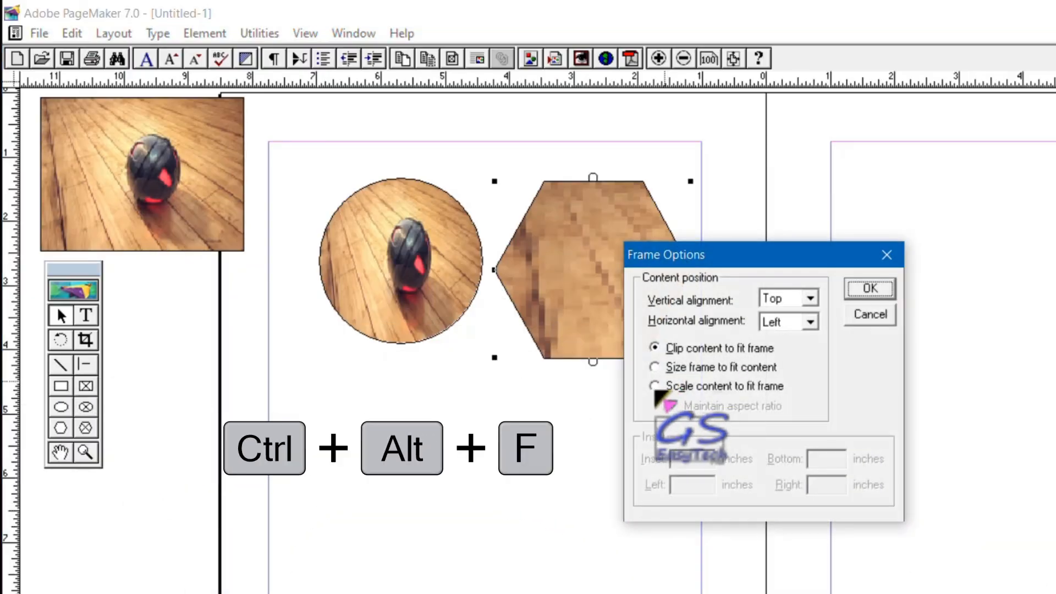
click(657, 386)
click(671, 406)
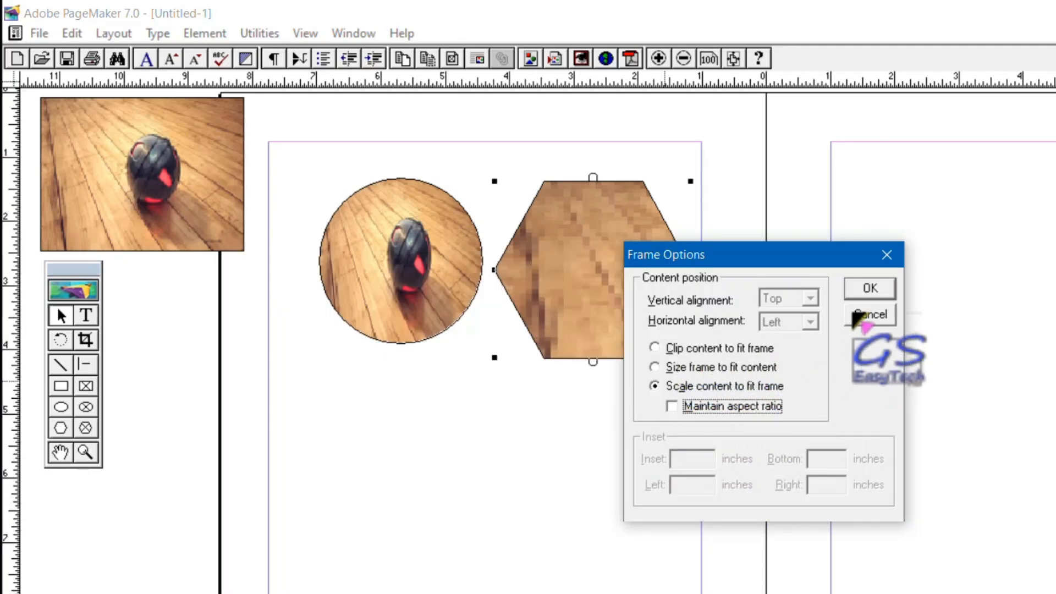
click(870, 288)
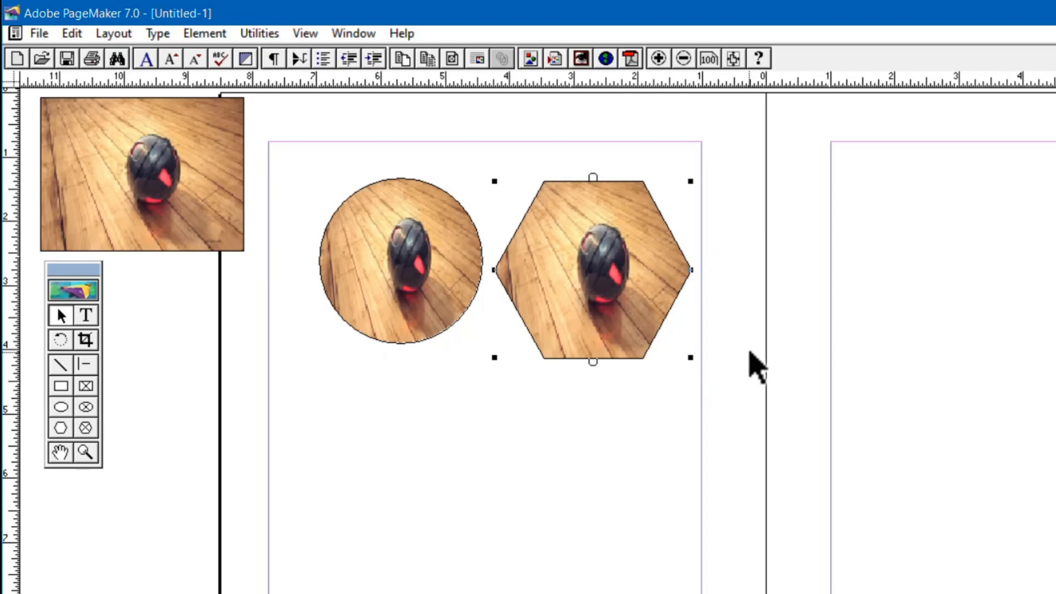
Move the rectangular picture frame down beside the circular one and turn on Maintain aspect ratio for its scaled content.
click(185, 173)
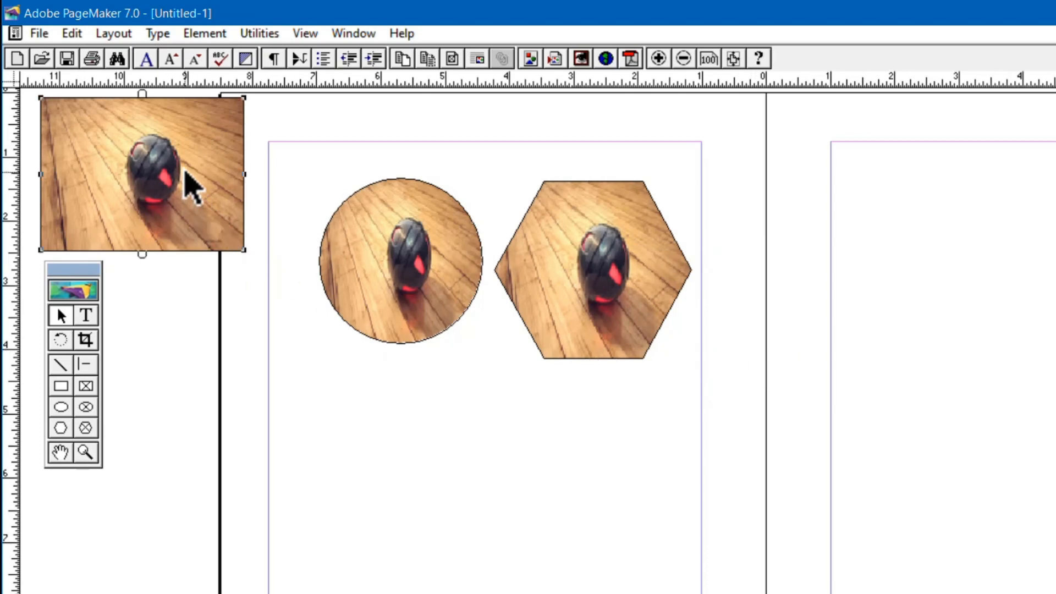
drag(190, 184, 232, 236)
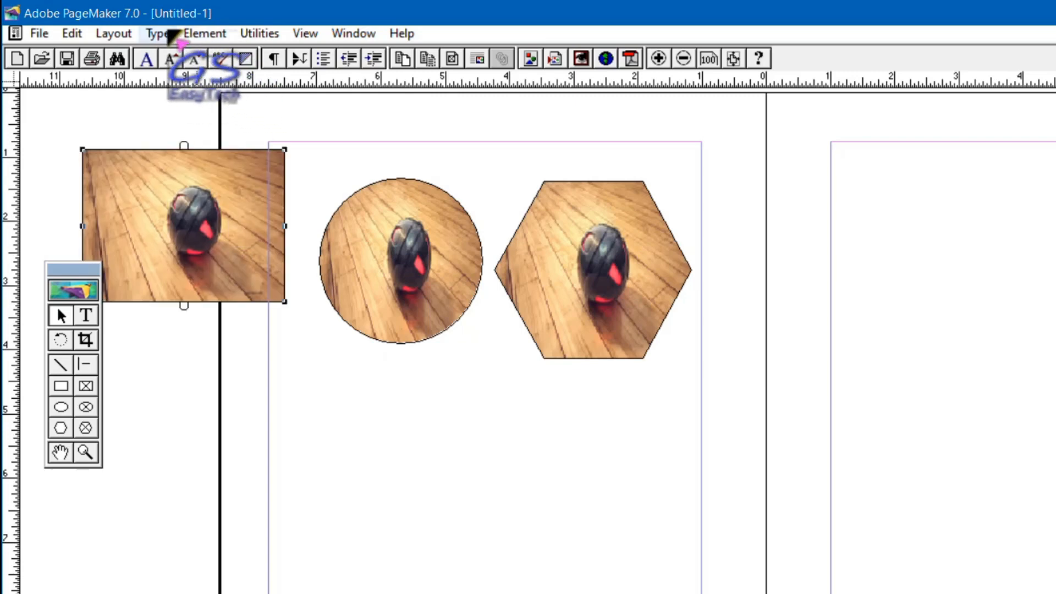
click(195, 33)
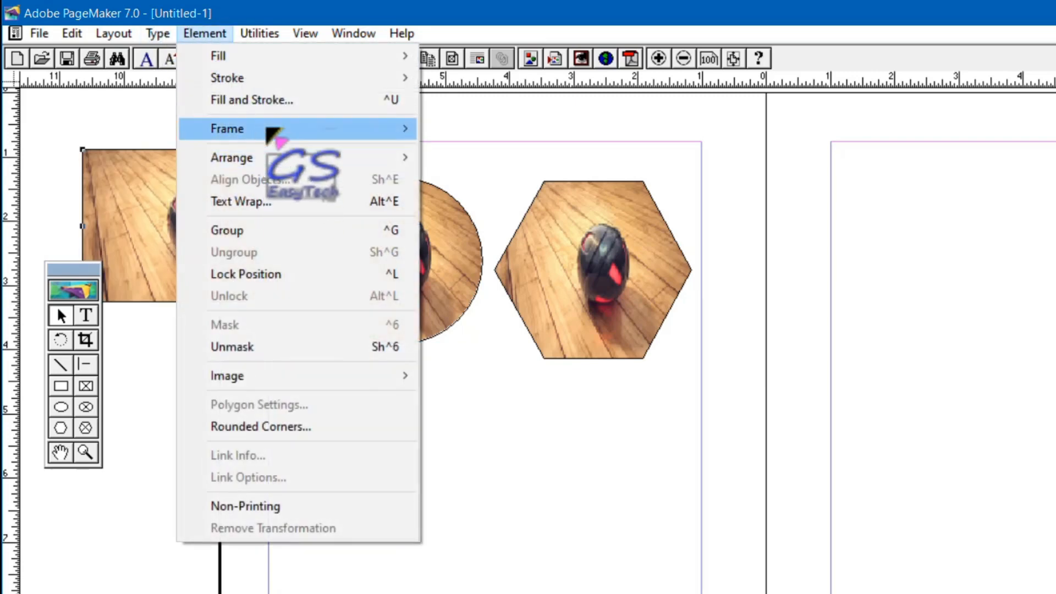
mouse_move(273, 132)
click(511, 147)
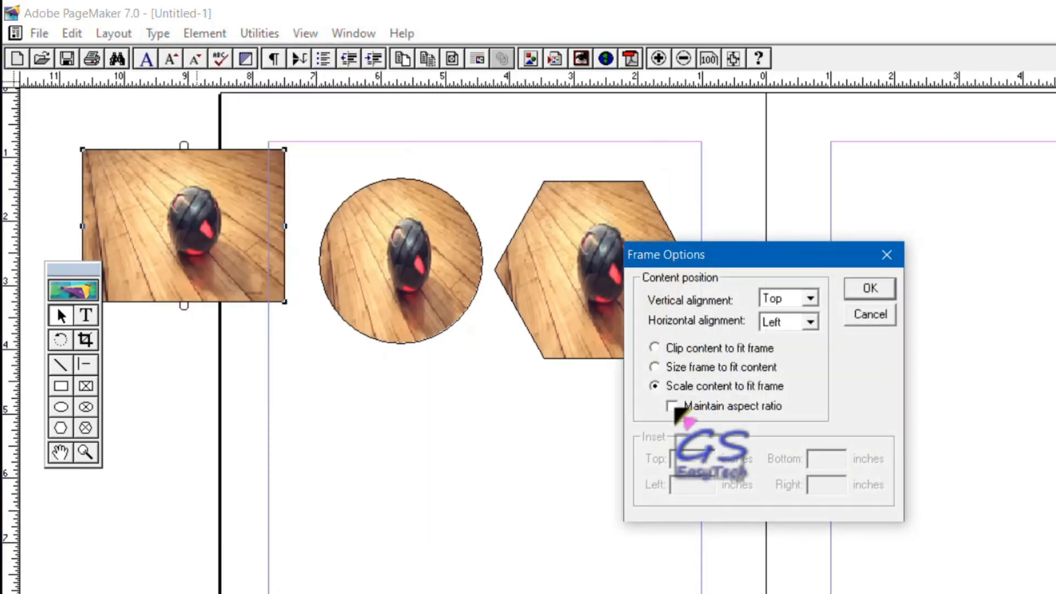
click(672, 406)
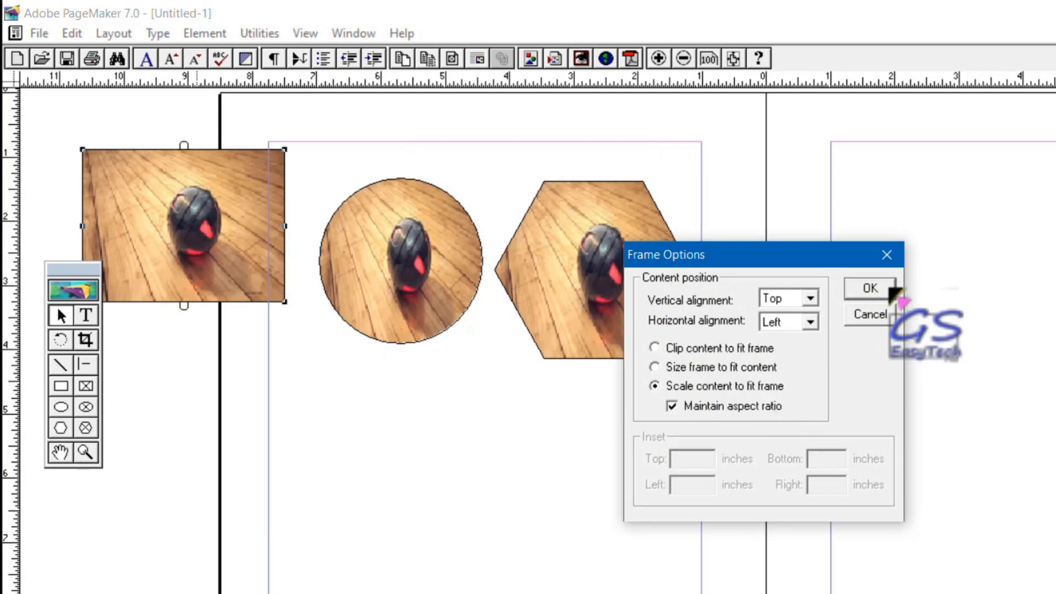
click(871, 289)
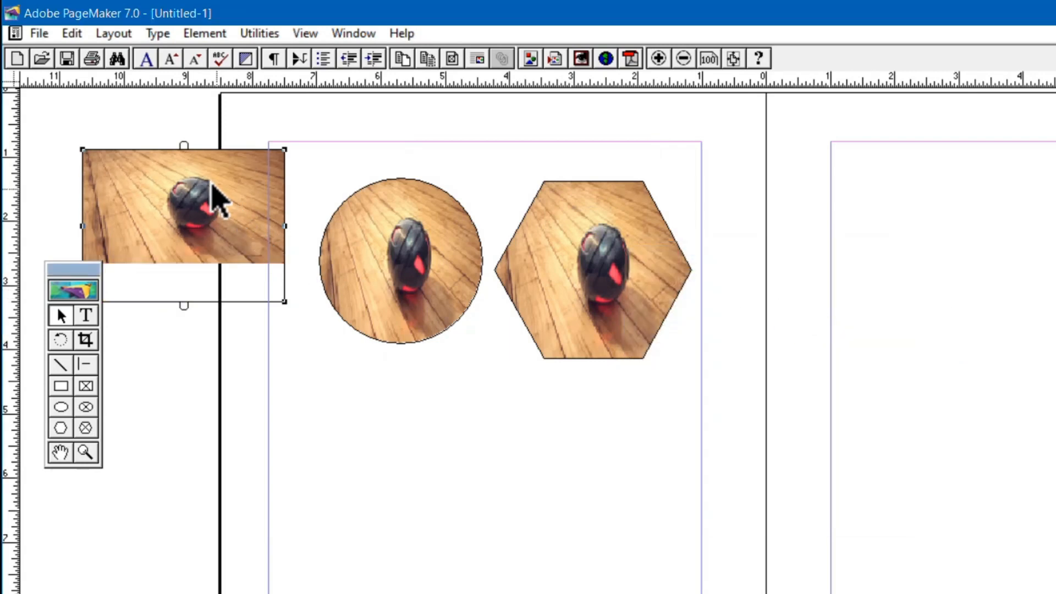
Move the toolbox below the rectangular frame and turn off Maintain aspect ratio for that frame's content.
drag(86, 268, 65, 336)
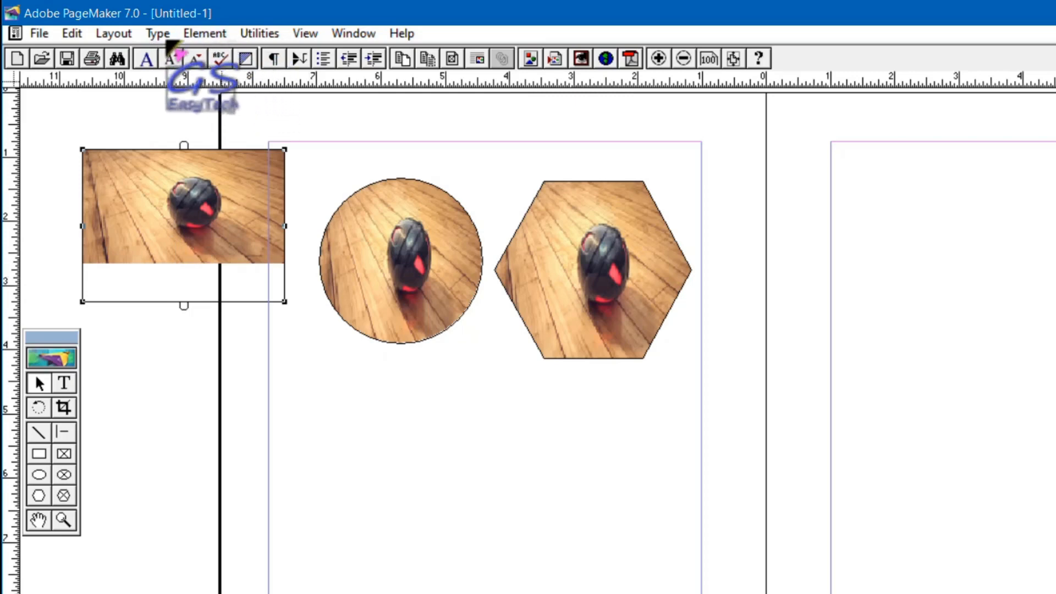
click(195, 33)
mouse_move(252, 132)
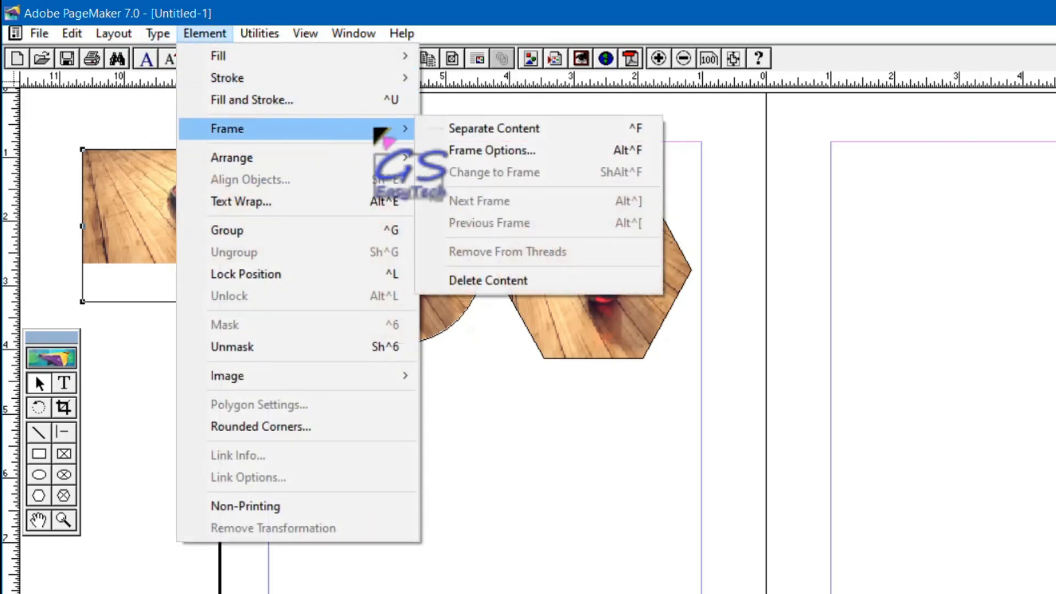
click(533, 152)
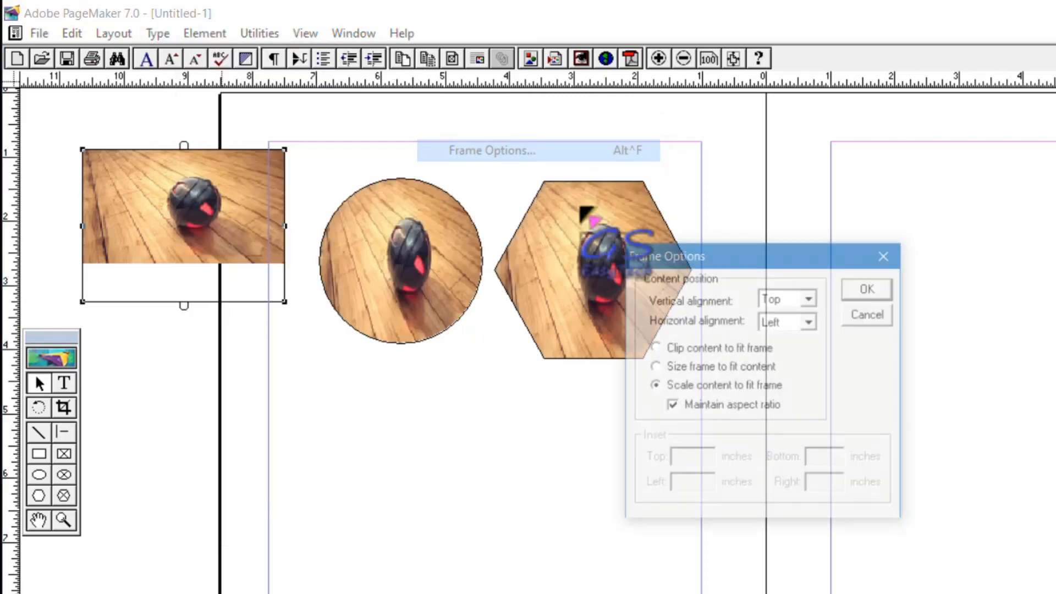
click(681, 406)
click(869, 289)
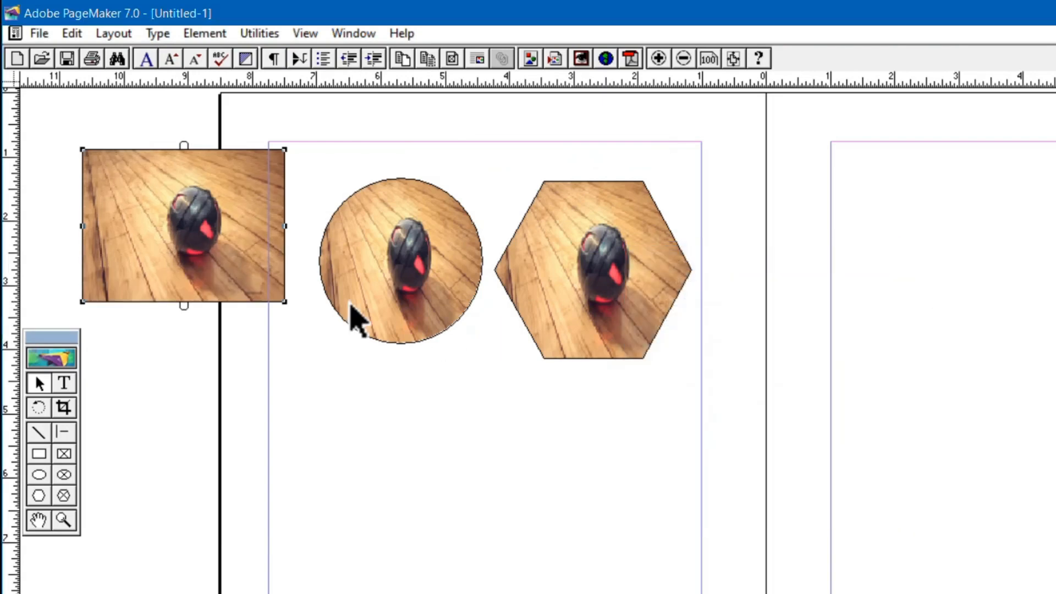
Move the circular and hexagonal picture frames up to the page's top margin, with the hexagon against the inner margin.
click(429, 254)
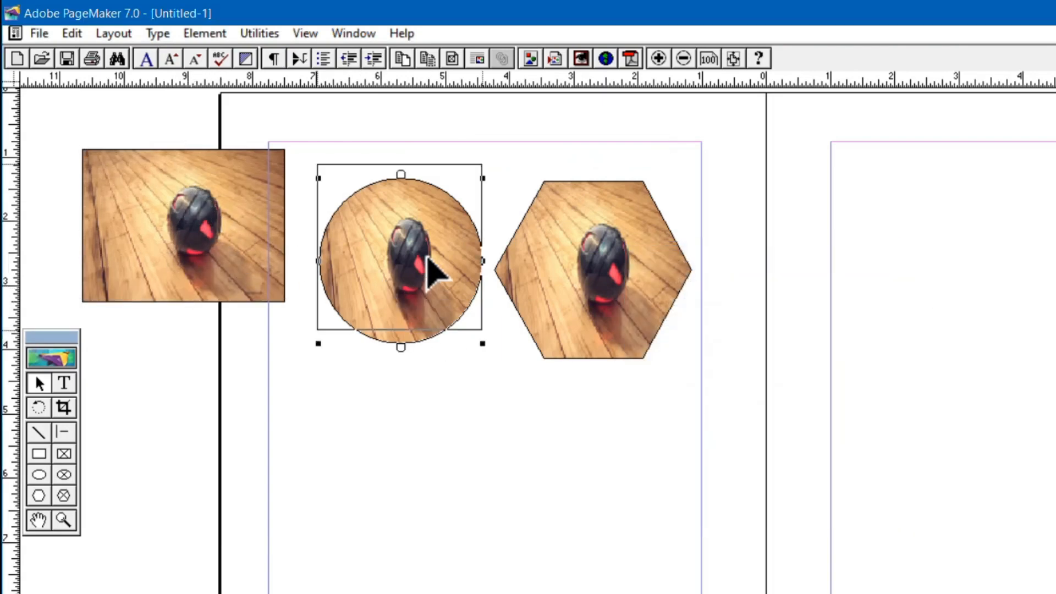
drag(429, 255, 428, 219)
drag(573, 287, 585, 249)
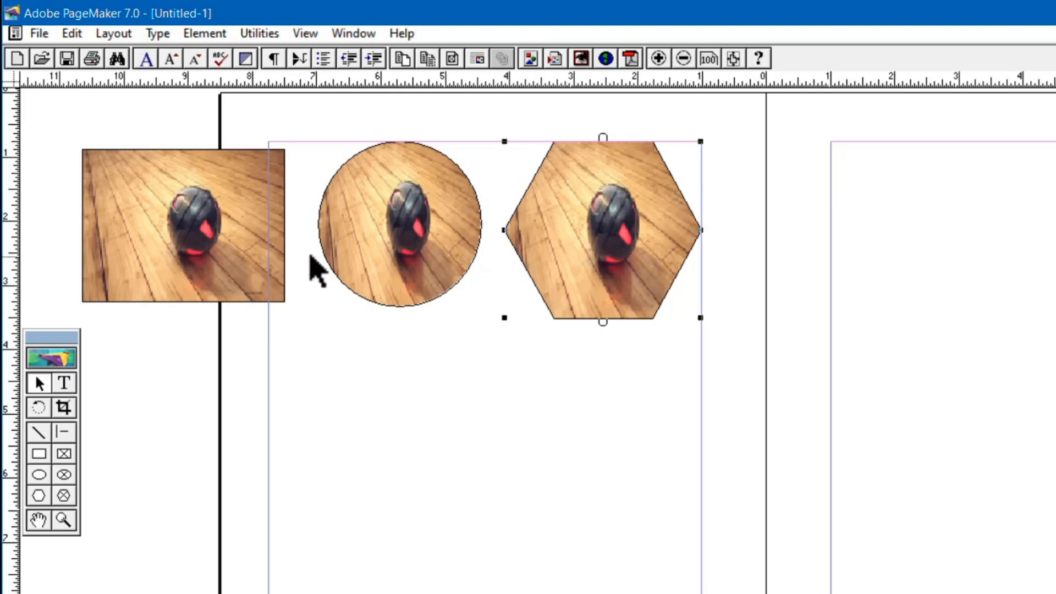
Give the rectangular picture frame rounded corners with the largest radius preset.
click(205, 33)
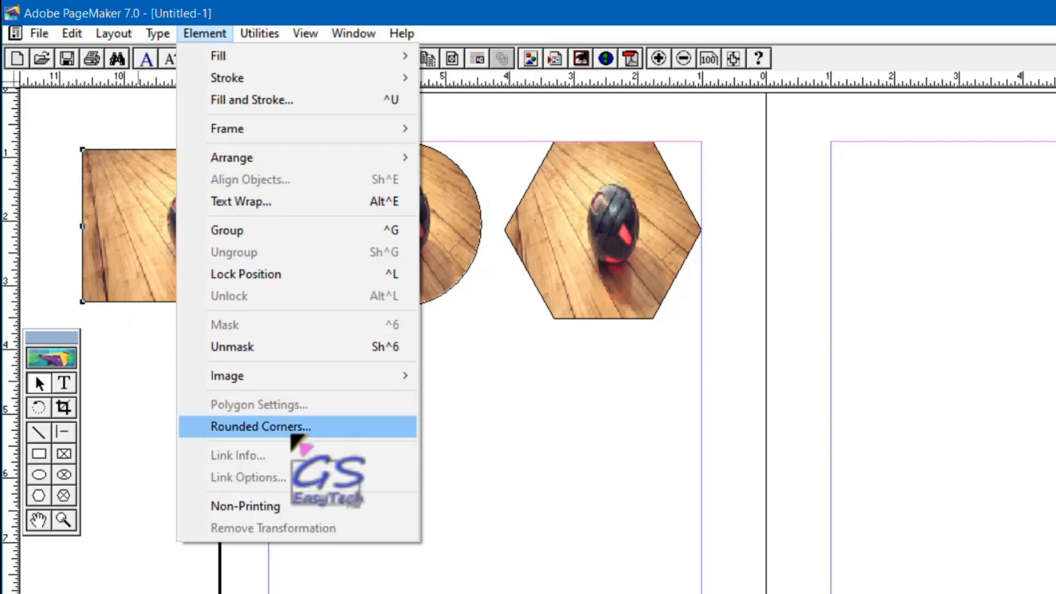
click(292, 427)
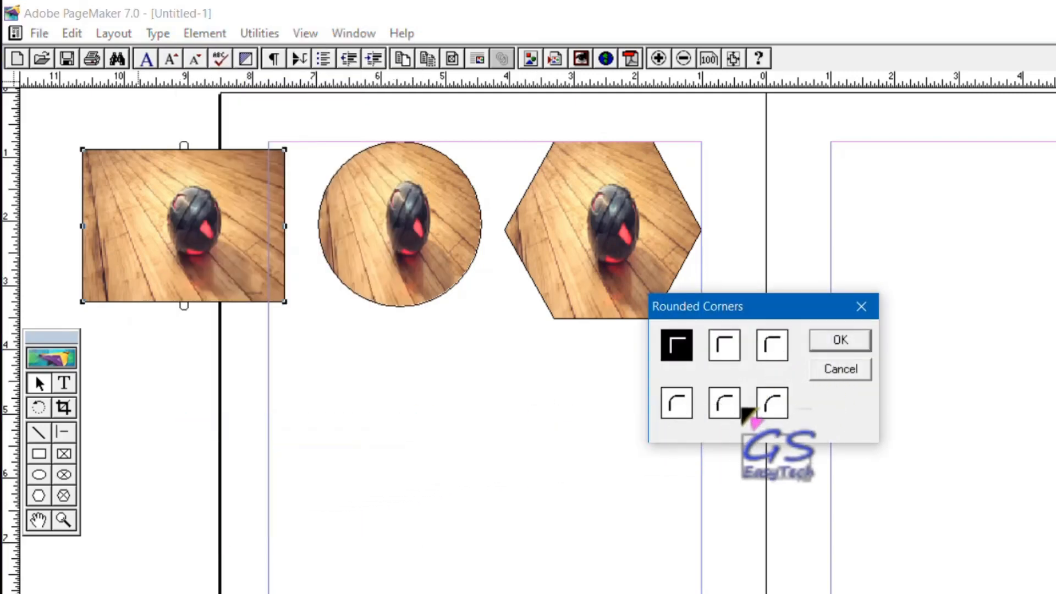
click(771, 404)
click(840, 340)
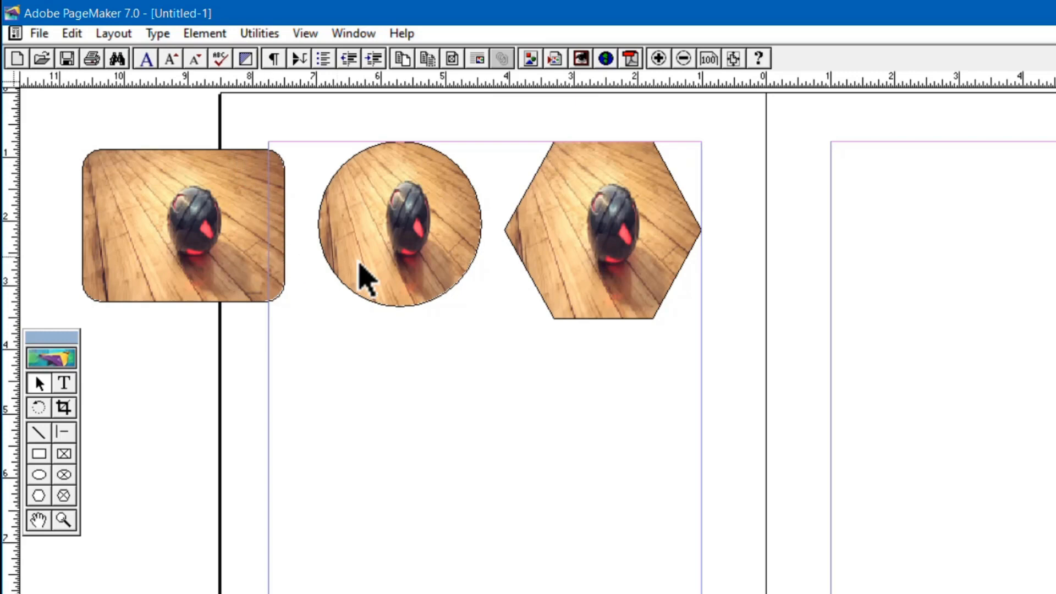
Turn the hexagonal picture frame into a star with 31 sides and a 25% star inset.
click(569, 230)
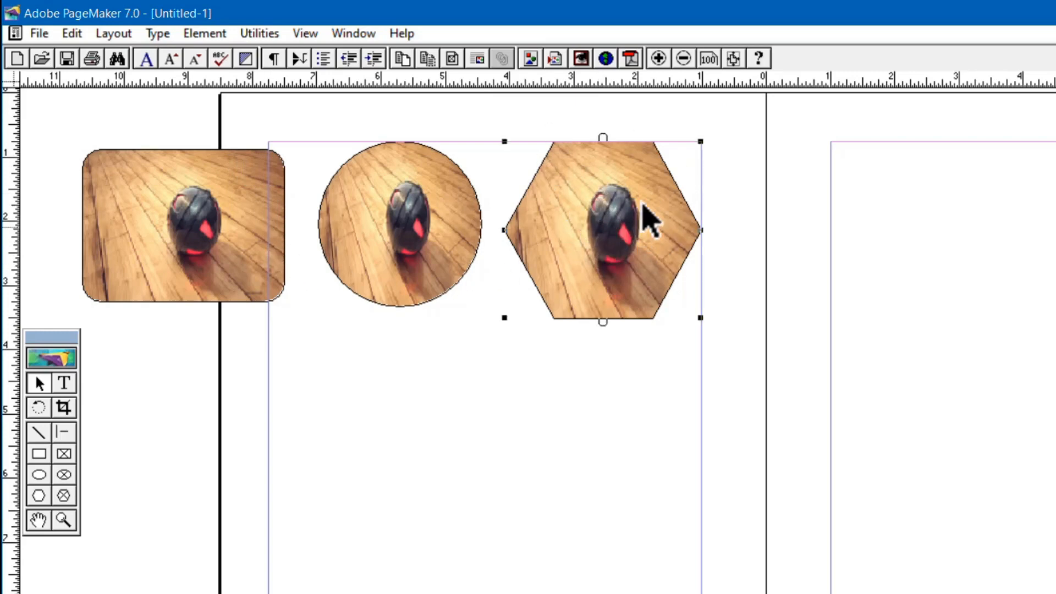
click(208, 34)
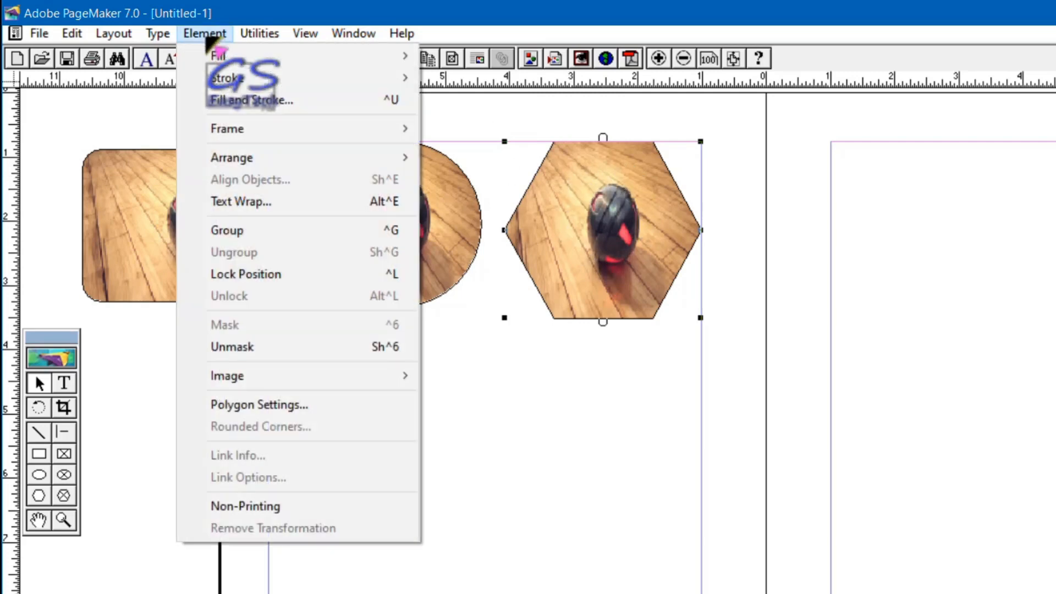
click(284, 405)
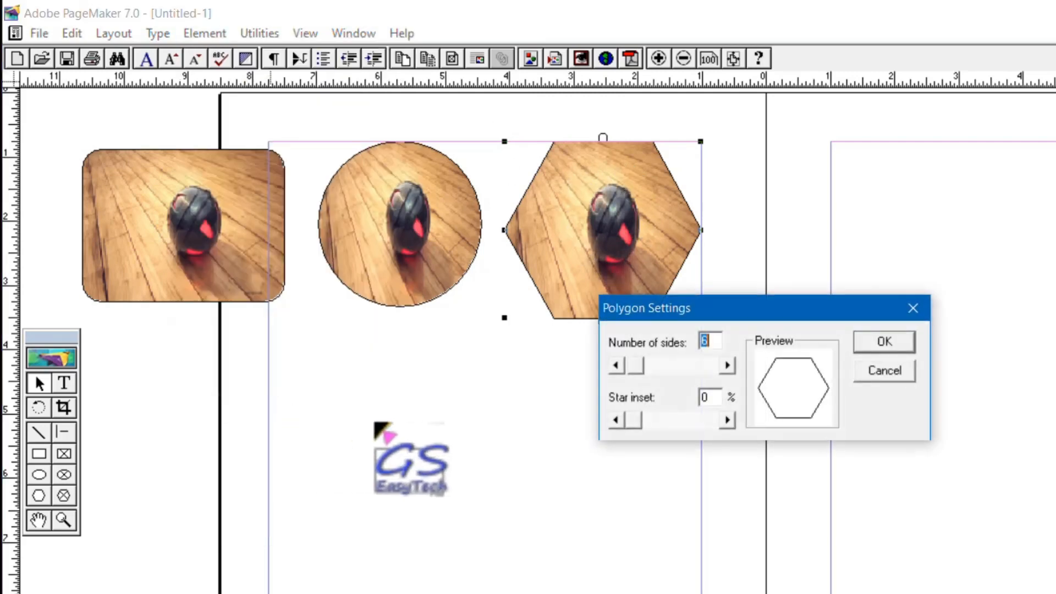
drag(654, 367, 657, 367)
drag(637, 422, 661, 426)
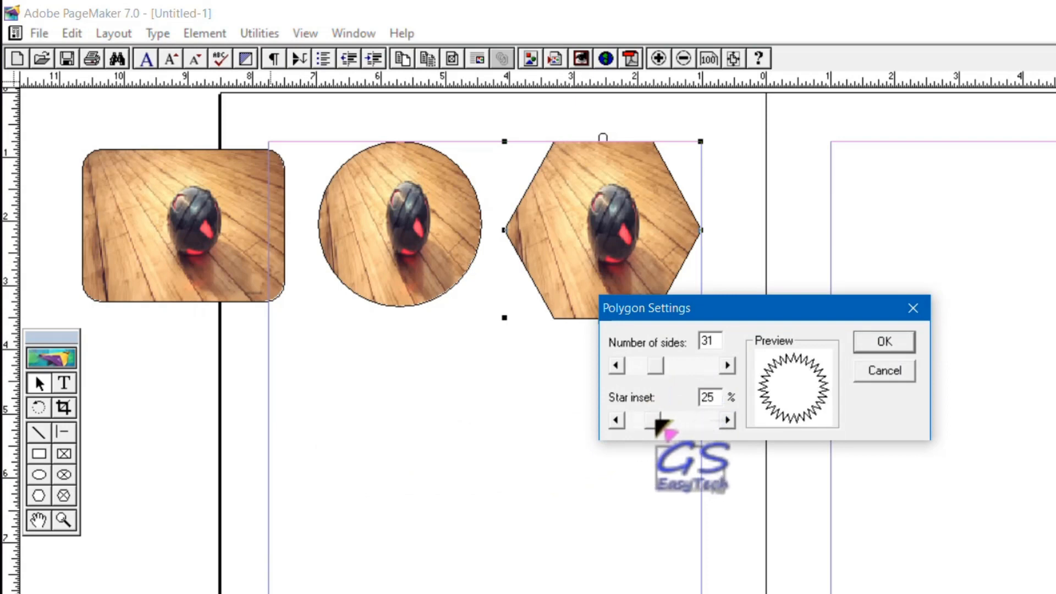
click(877, 346)
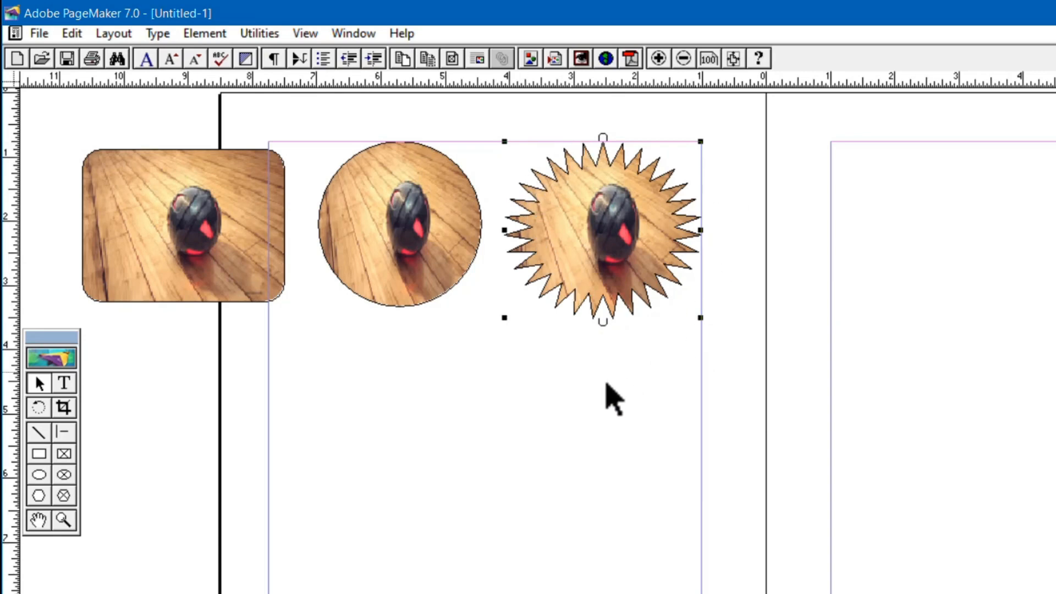
click(557, 374)
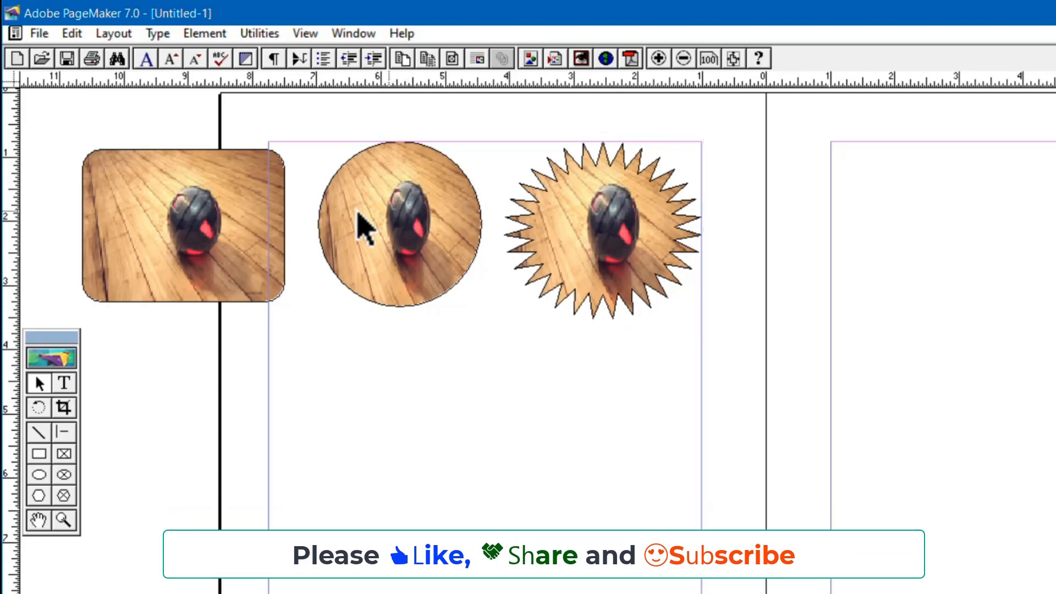
Apply the first 5pt double-line stroke to the rounded rectangular picture frame.
click(136, 234)
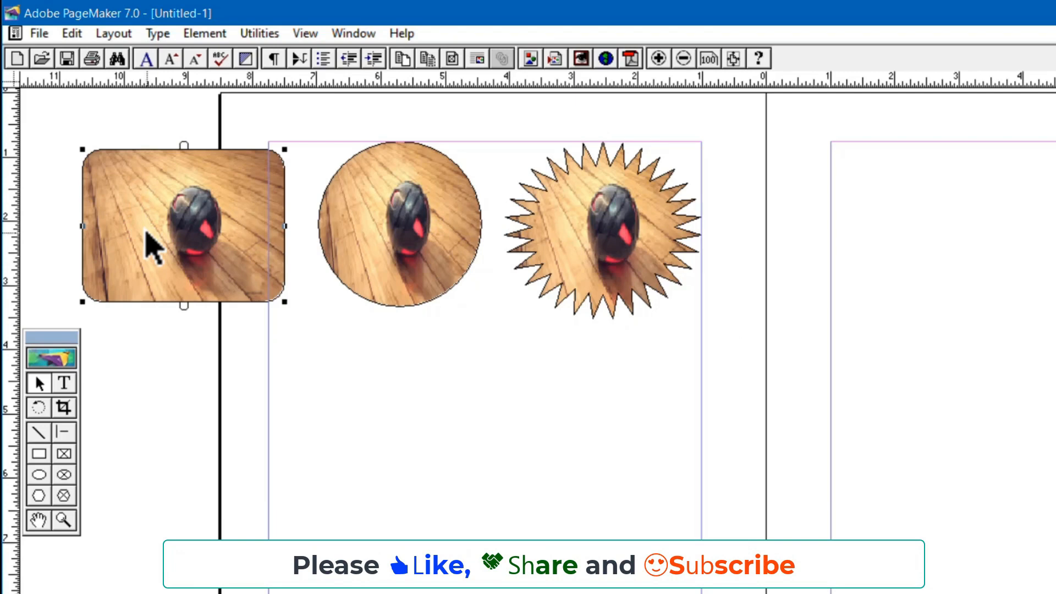
click(214, 34)
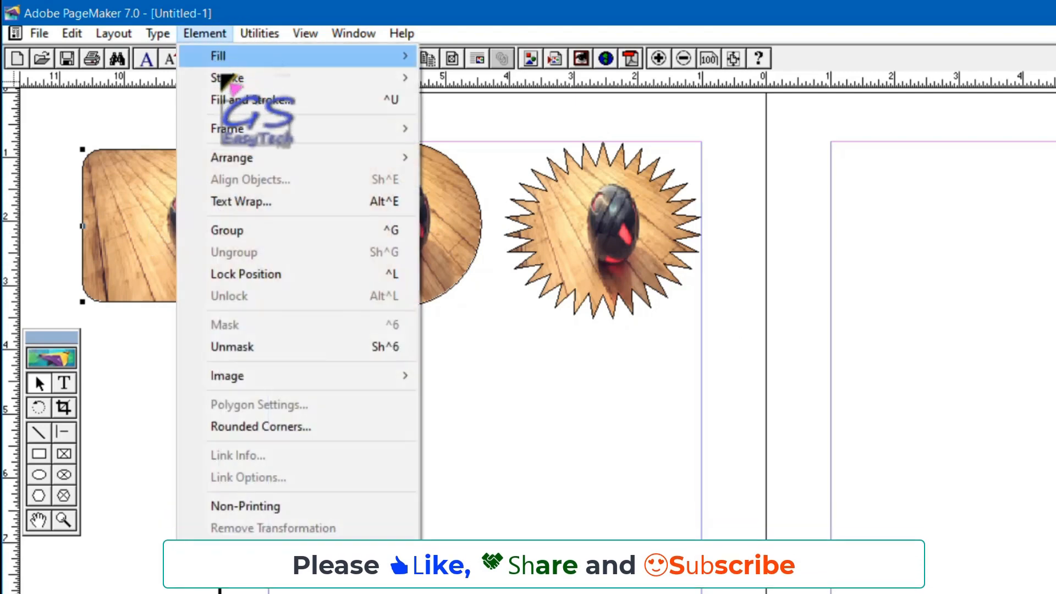
mouse_move(374, 80)
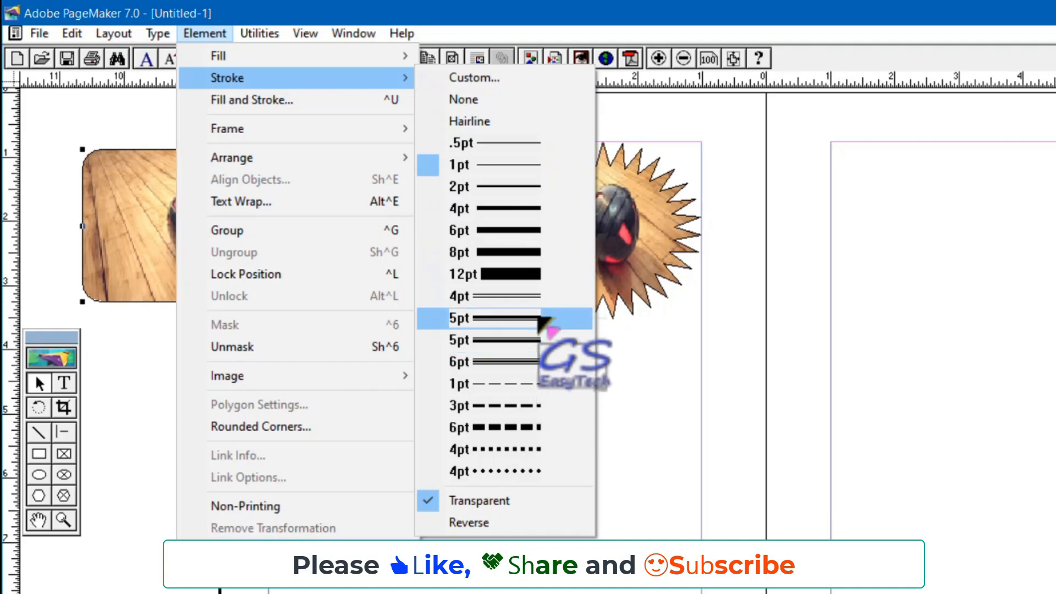
click(542, 321)
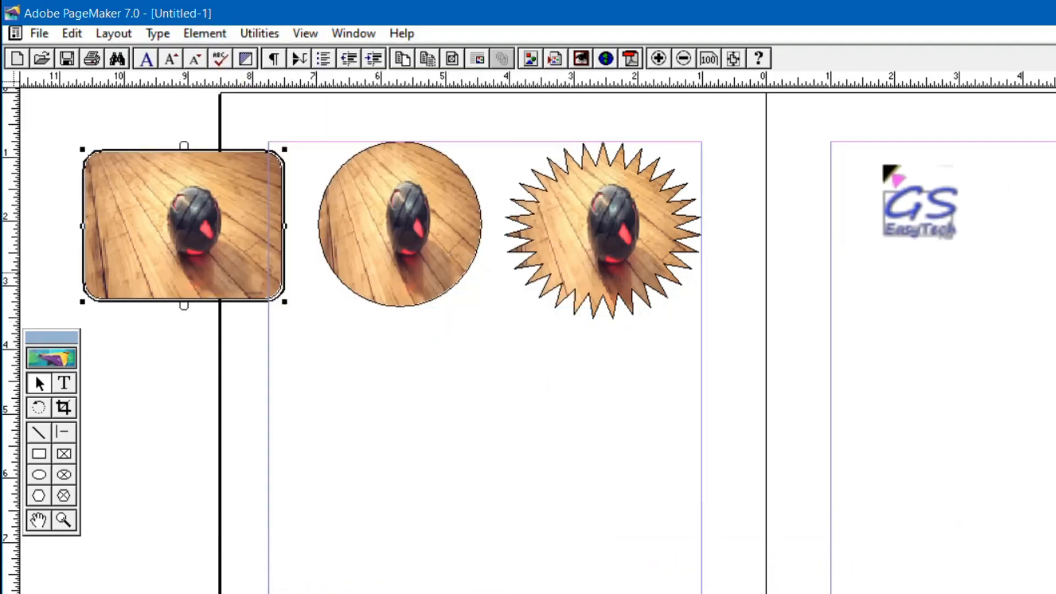
Color the rounded rectangular frame's stroke Blue and deselect the frame.
key(ctrl+j)
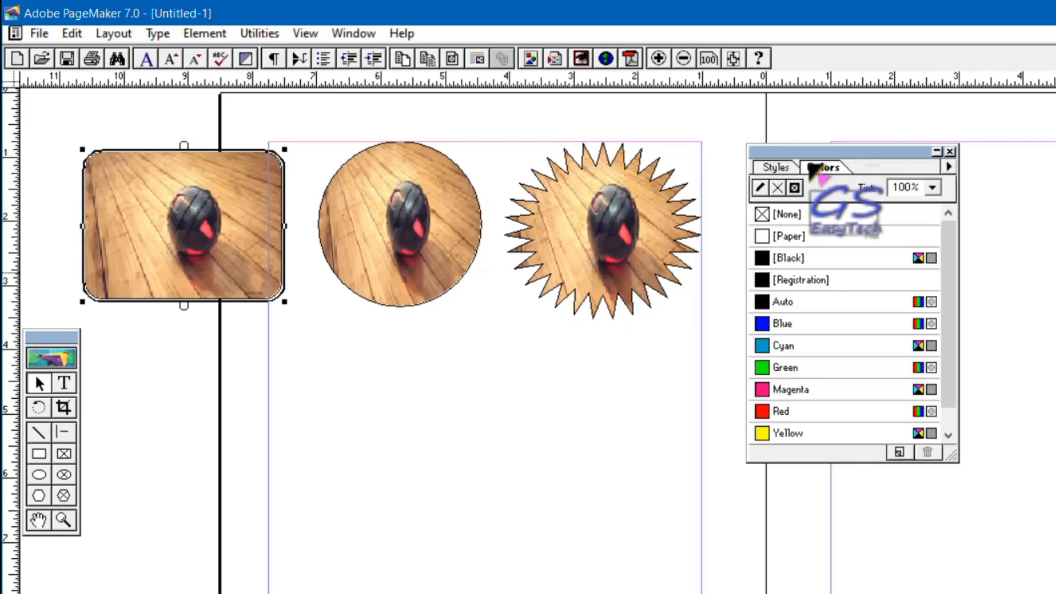
click(761, 188)
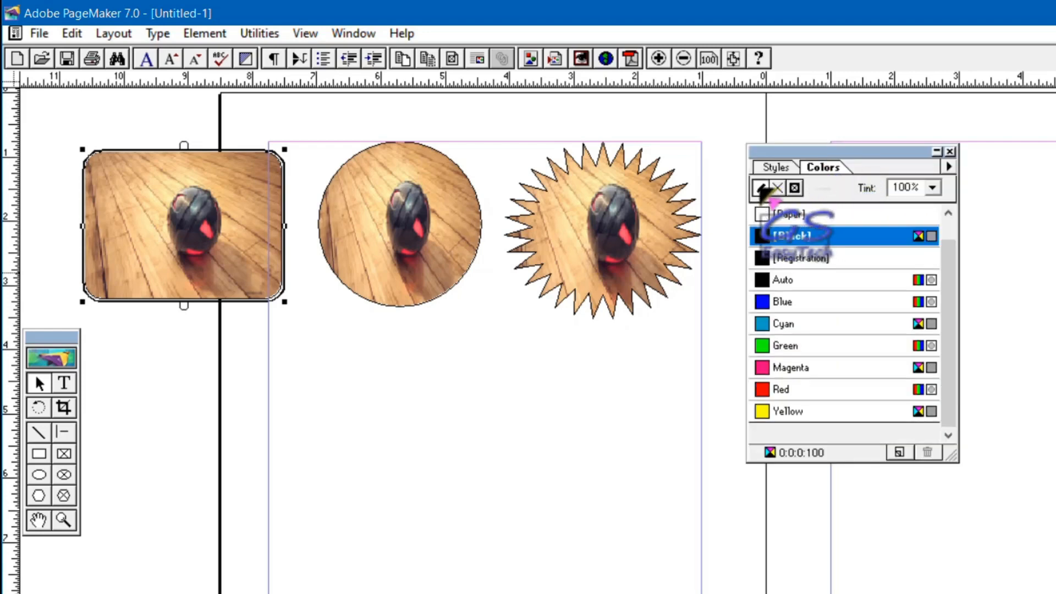
click(772, 301)
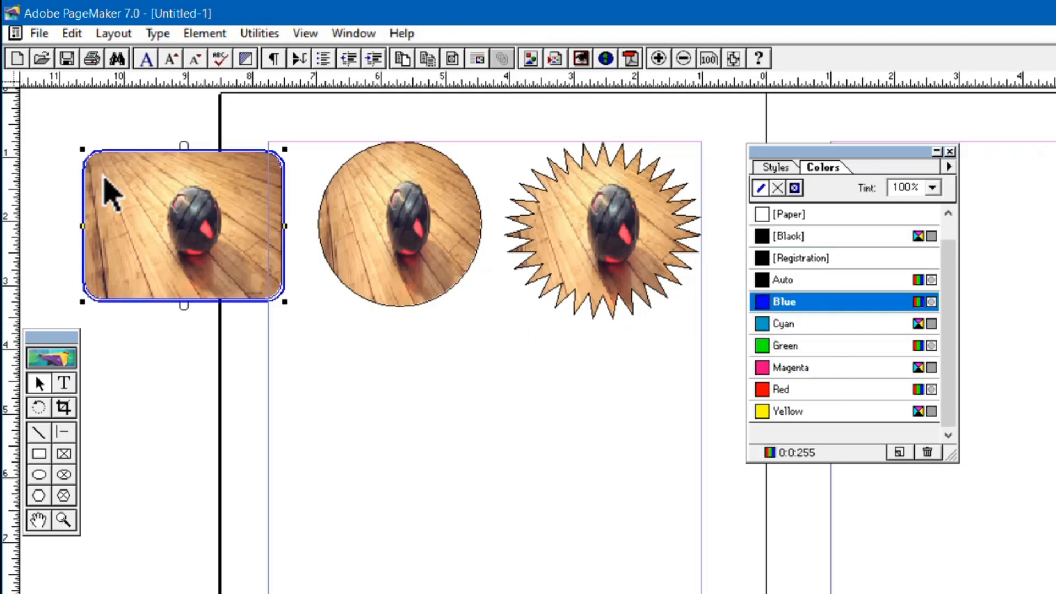
click(315, 314)
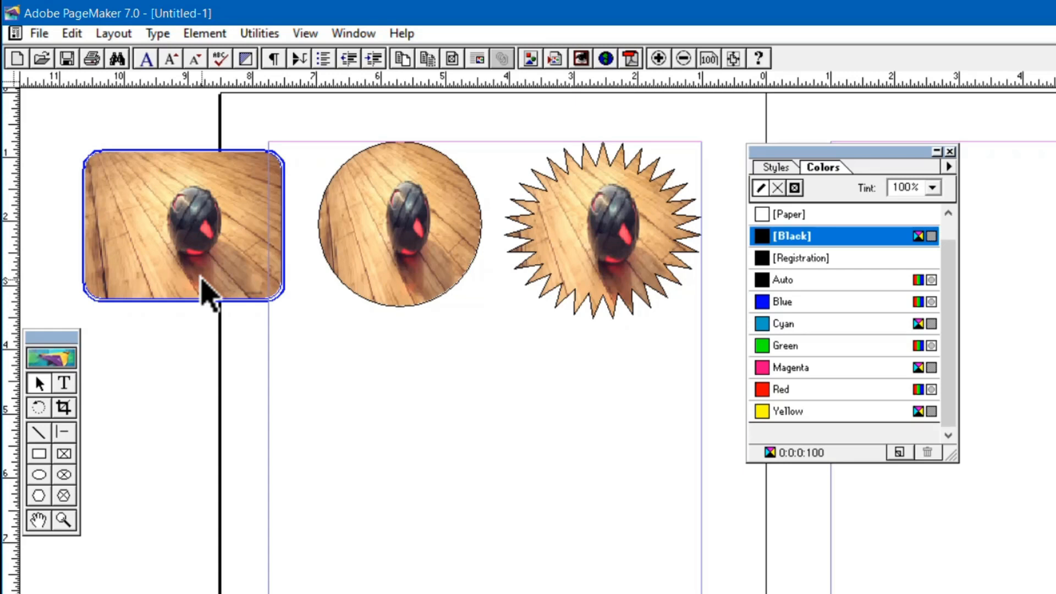
Thicken the rounded rectangular frame's blue double-line stroke with a custom stroke weight and deselect the frame.
click(219, 258)
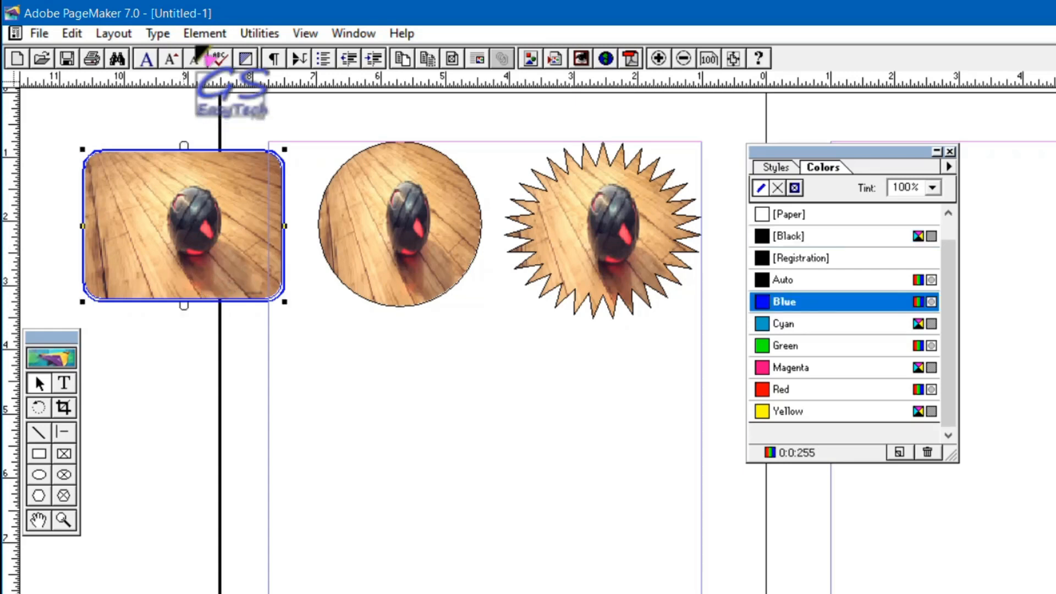
click(202, 34)
mouse_move(223, 78)
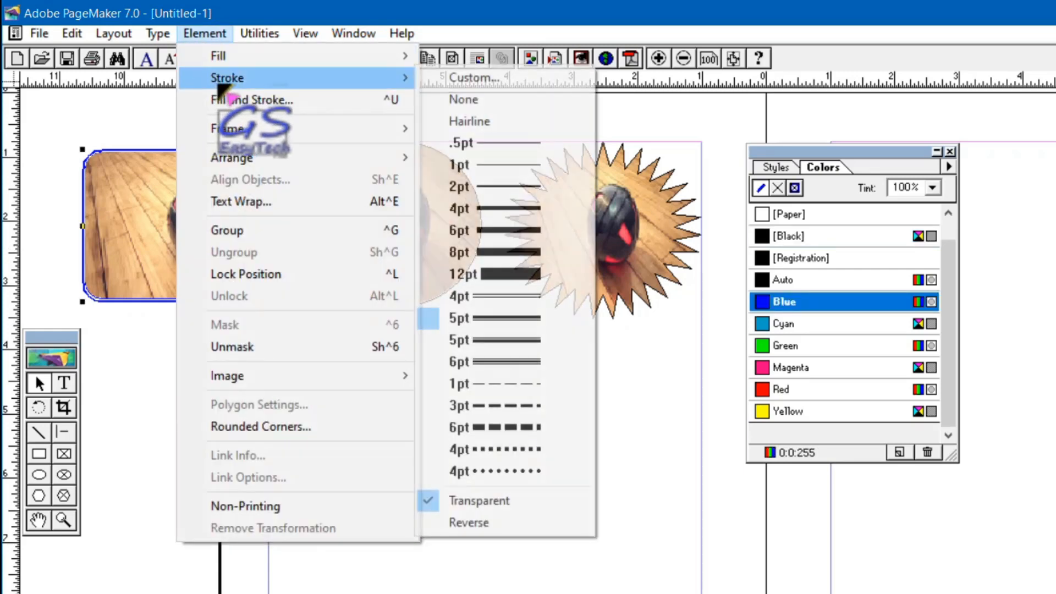
click(474, 78)
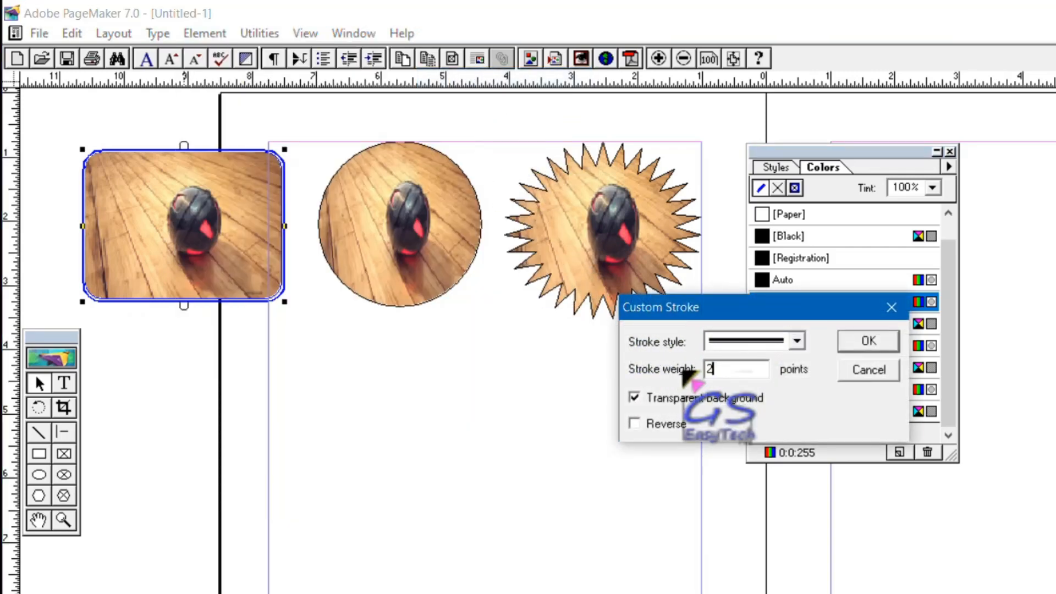
key(Return)
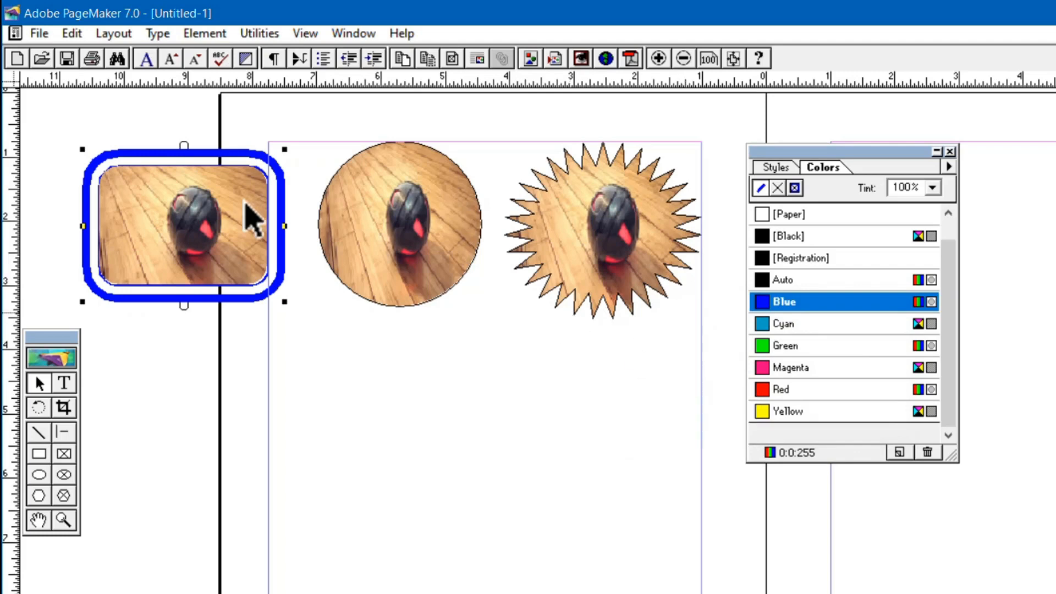
click(251, 345)
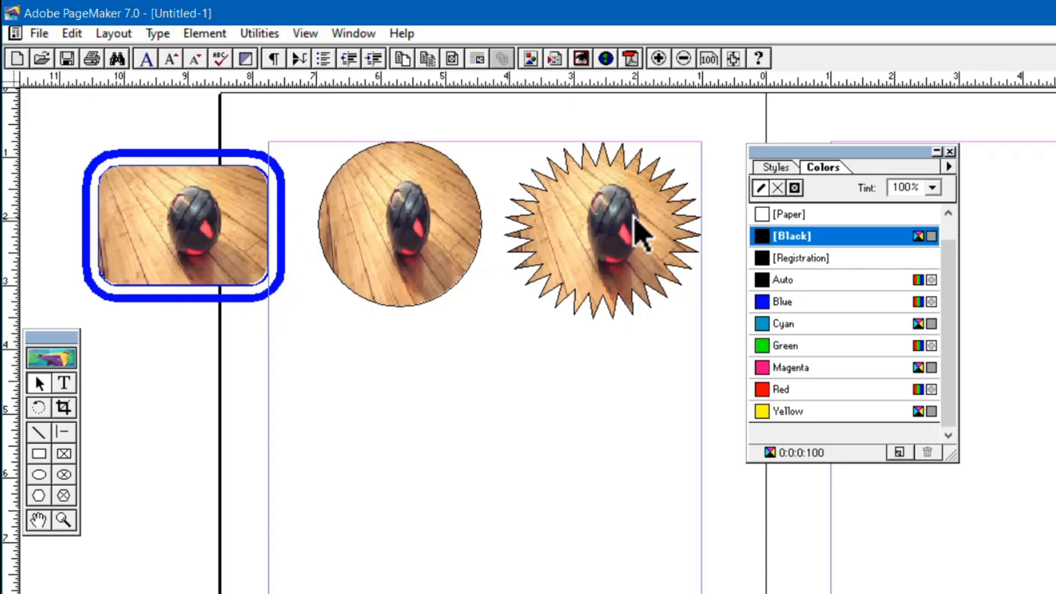
Give the star-shaped picture frame a 6pt dashed stroke colored Magenta.
click(576, 232)
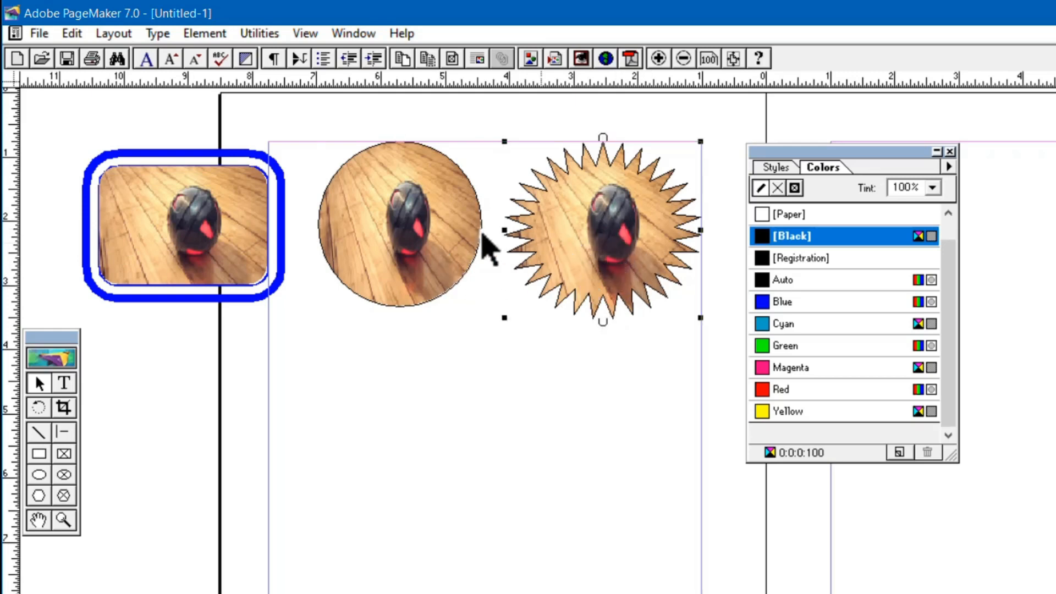
click(218, 33)
mouse_move(227, 77)
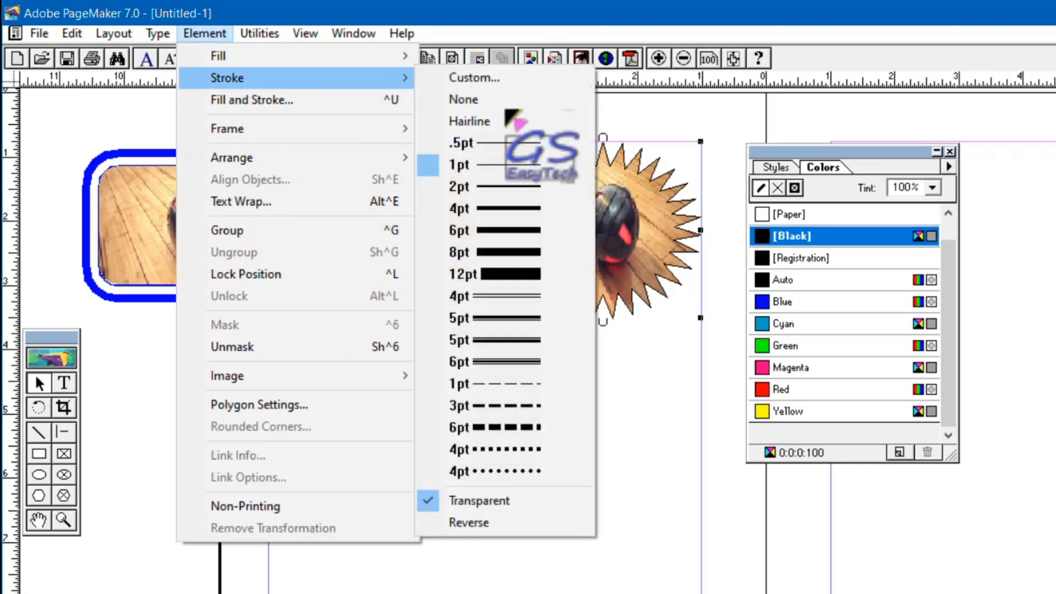
click(532, 428)
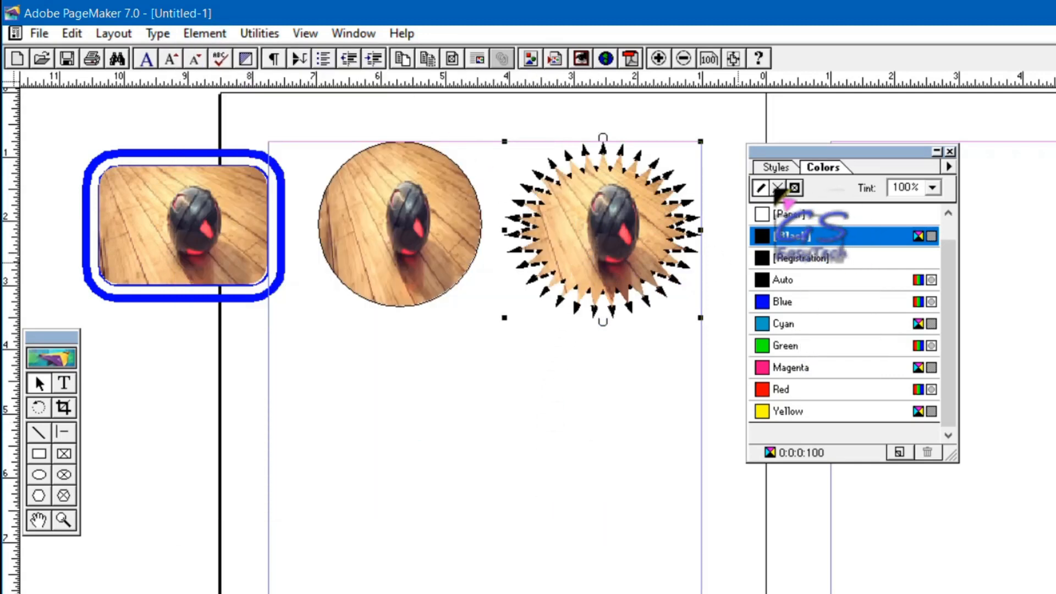
click(792, 373)
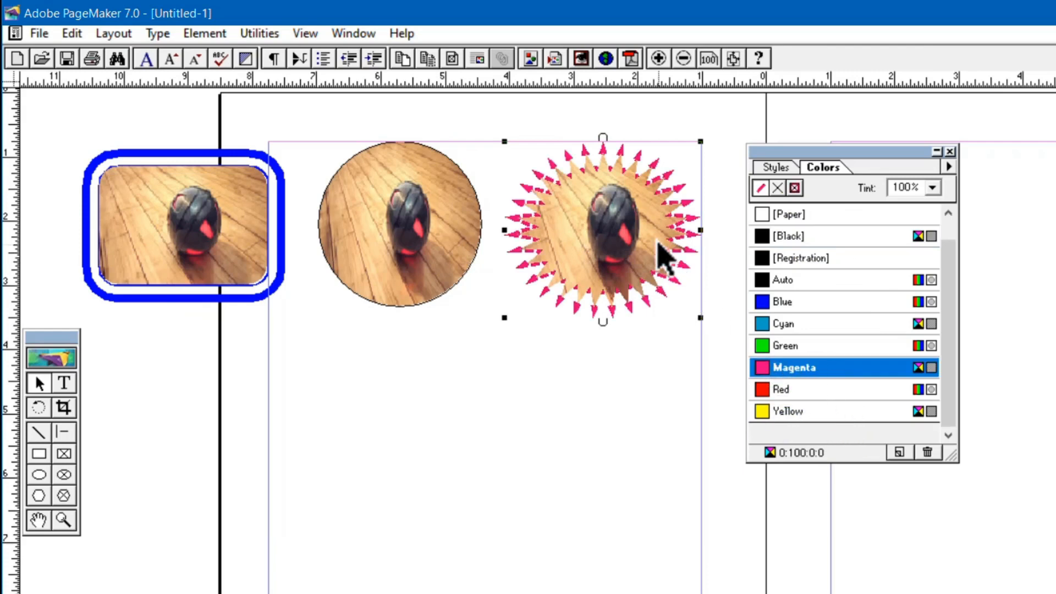
Set a custom stroke weight of 10 points on the star-shaped picture frame.
click(205, 34)
mouse_move(220, 77)
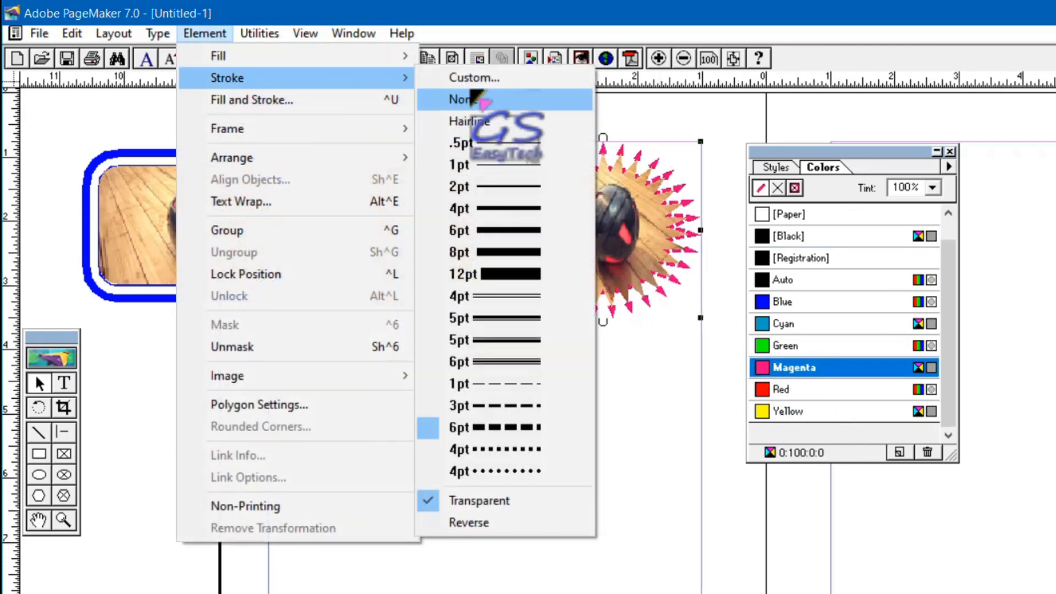
click(462, 79)
double_click(709, 369)
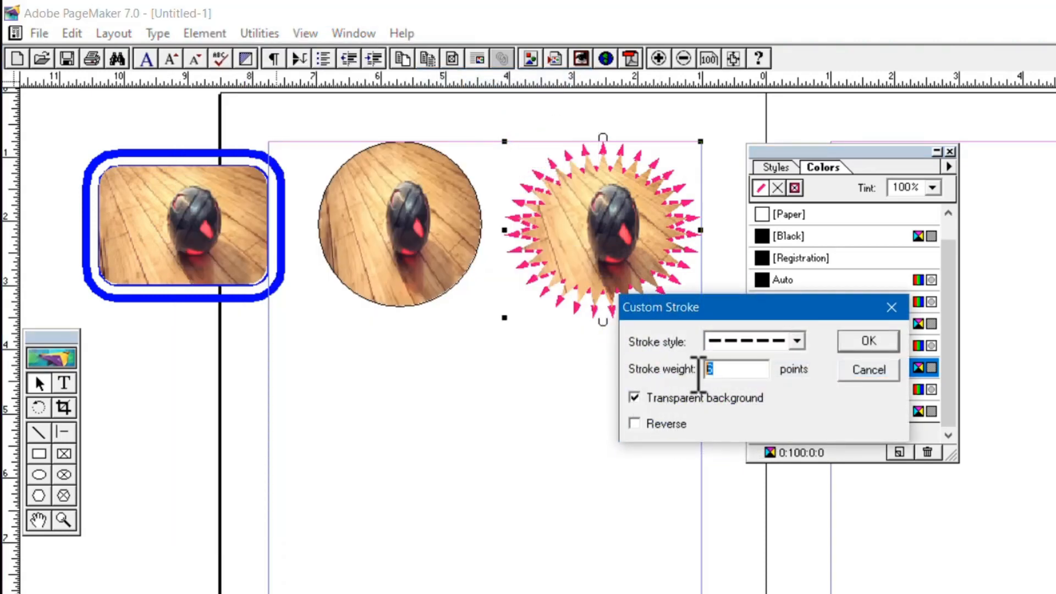
text(10)
key(Return)
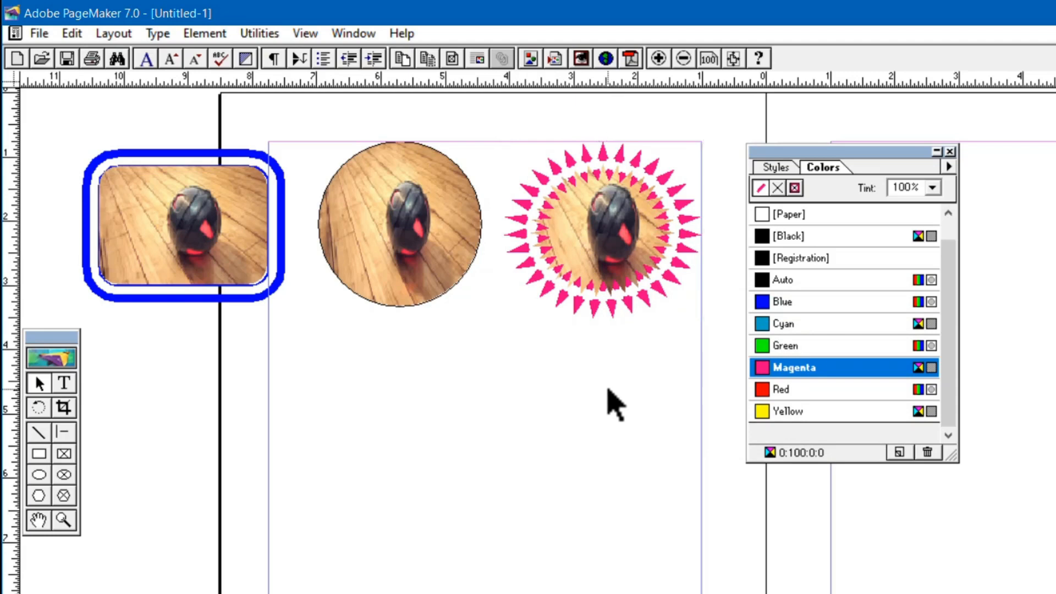
click(461, 237)
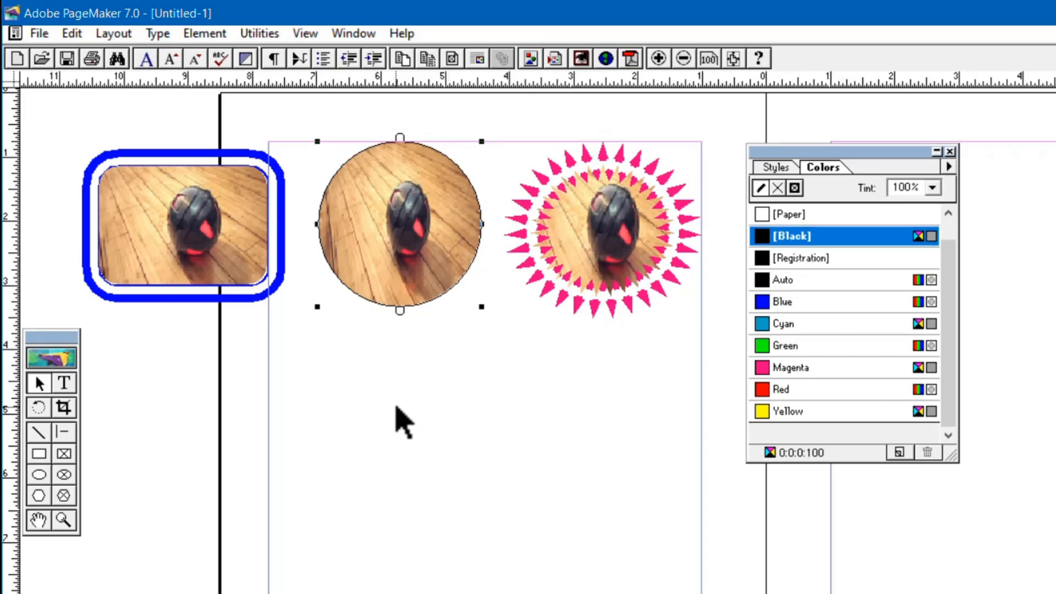
Draw a closed, irregular five-sided polygon frame below the circular picture frame.
click(64, 495)
click(295, 342)
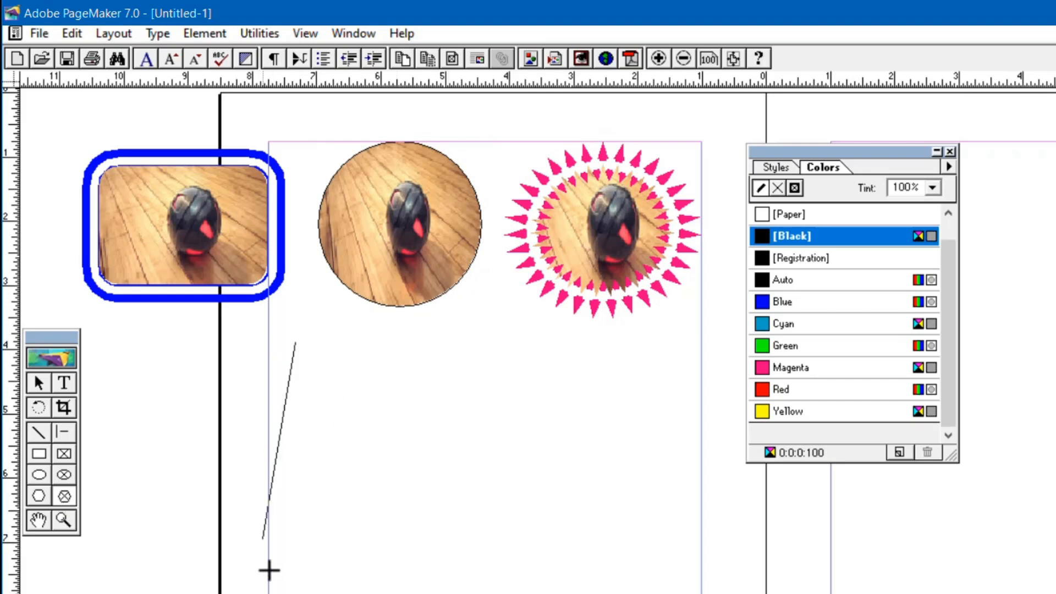
click(285, 505)
click(490, 554)
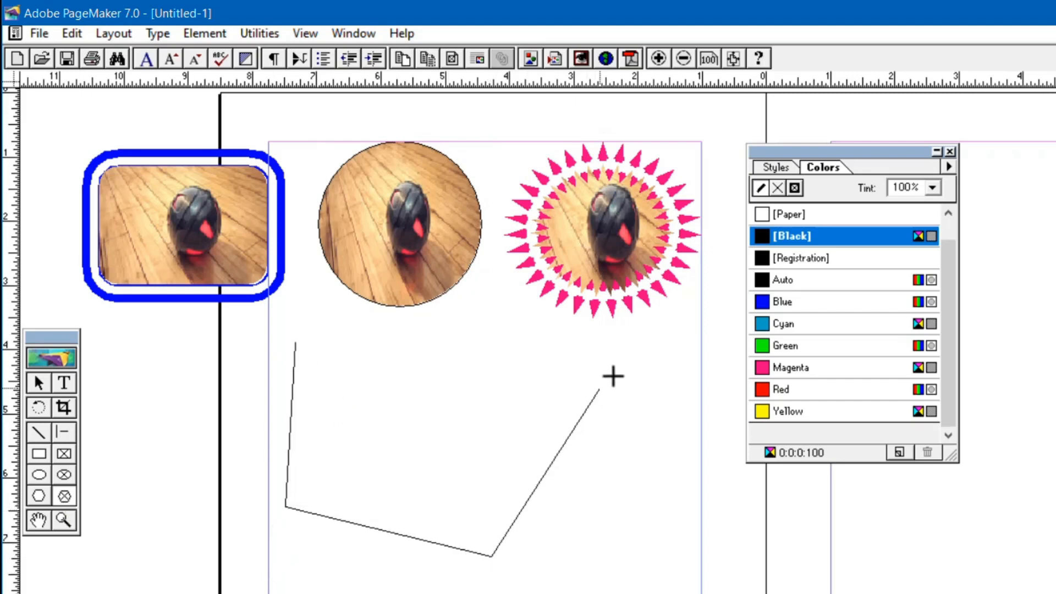
click(612, 375)
click(434, 322)
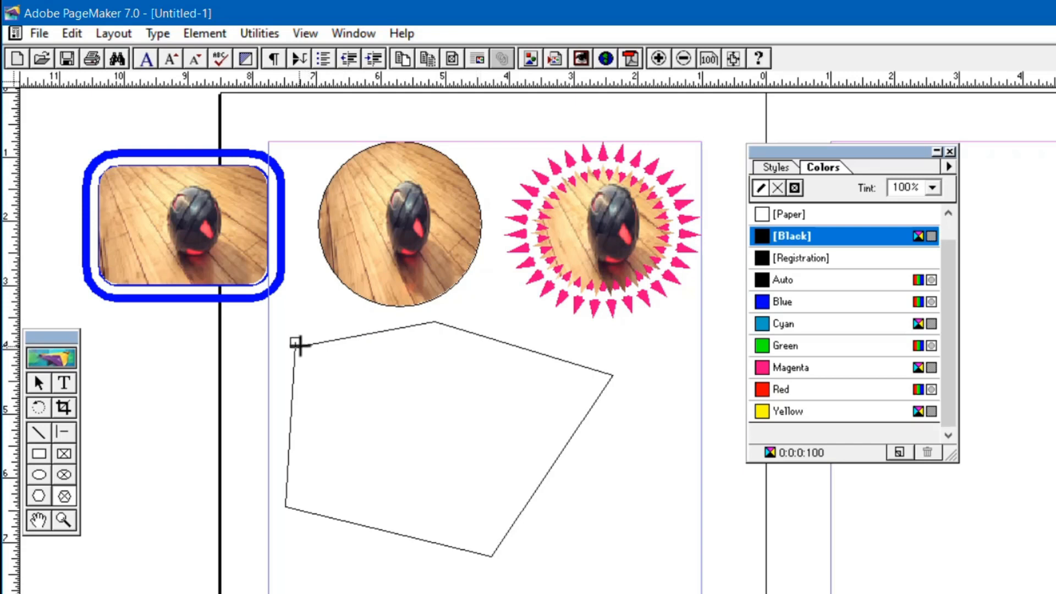
click(296, 343)
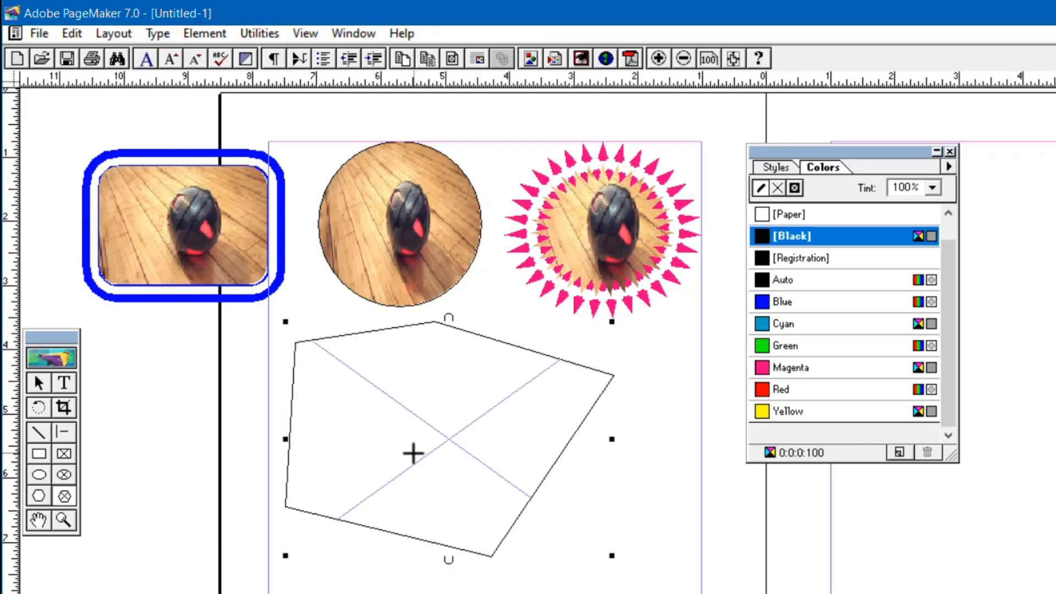
Place image (52) within the irregular polygon frame, including a complete copy in the publication.
key(ctrl+d)
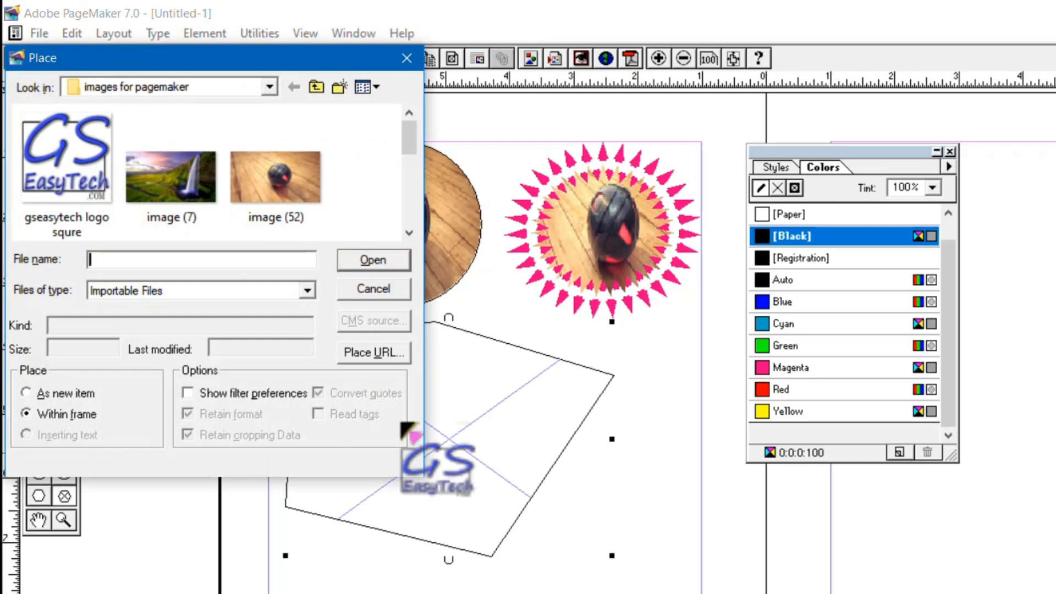
click(278, 184)
click(373, 261)
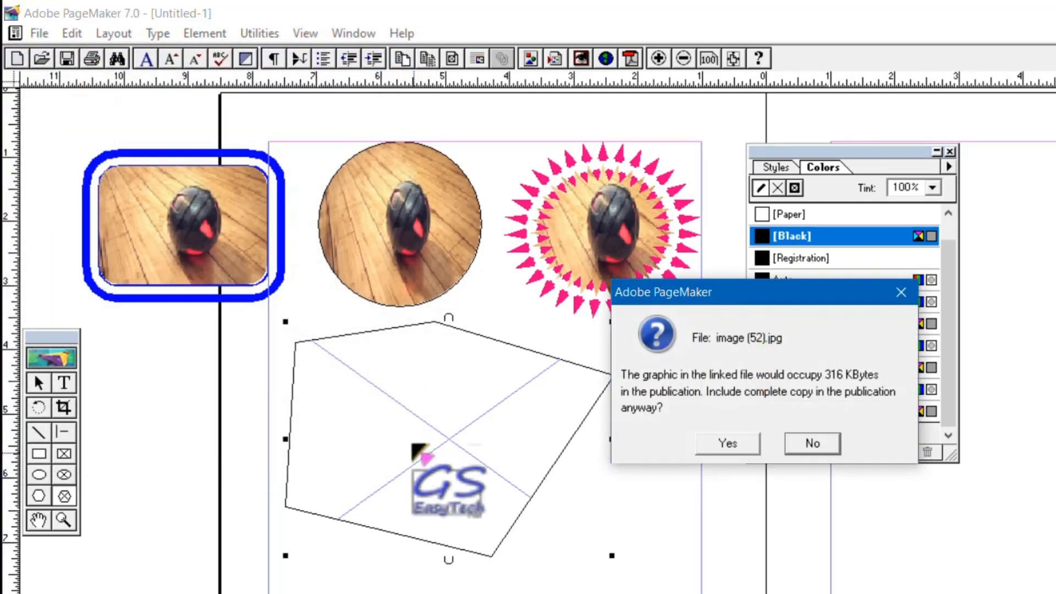
click(724, 440)
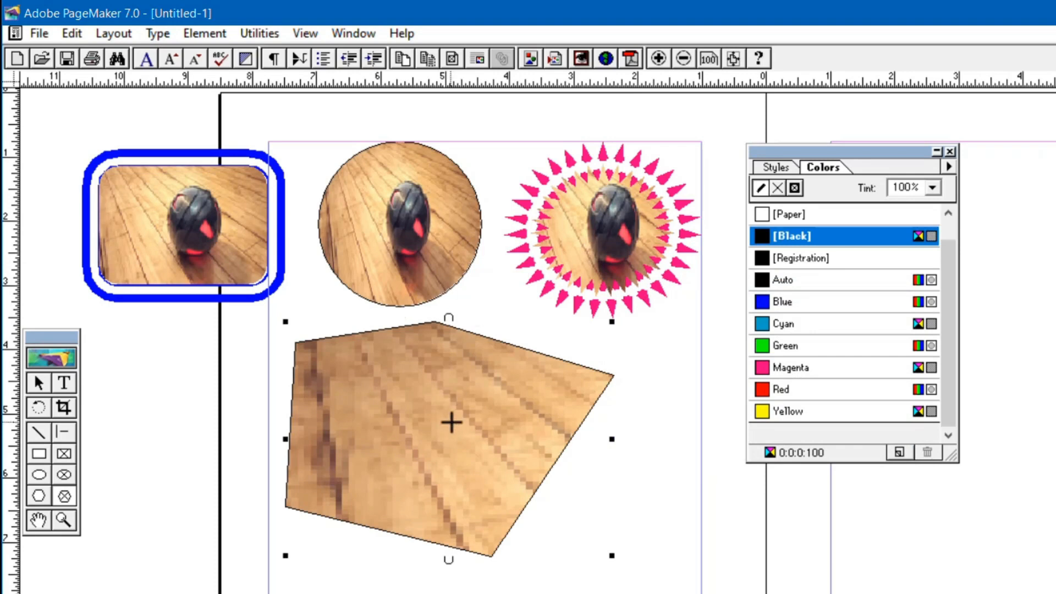
Scale the picture to fit the irregular polygon frame without maintaining its aspect ratio.
key(ctrl+alt+f)
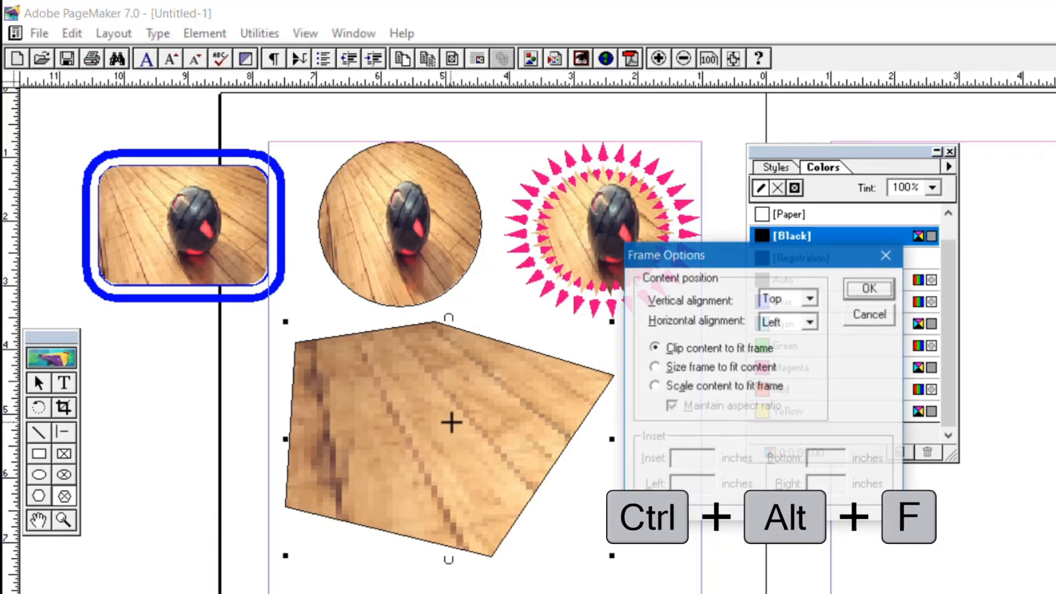
click(655, 389)
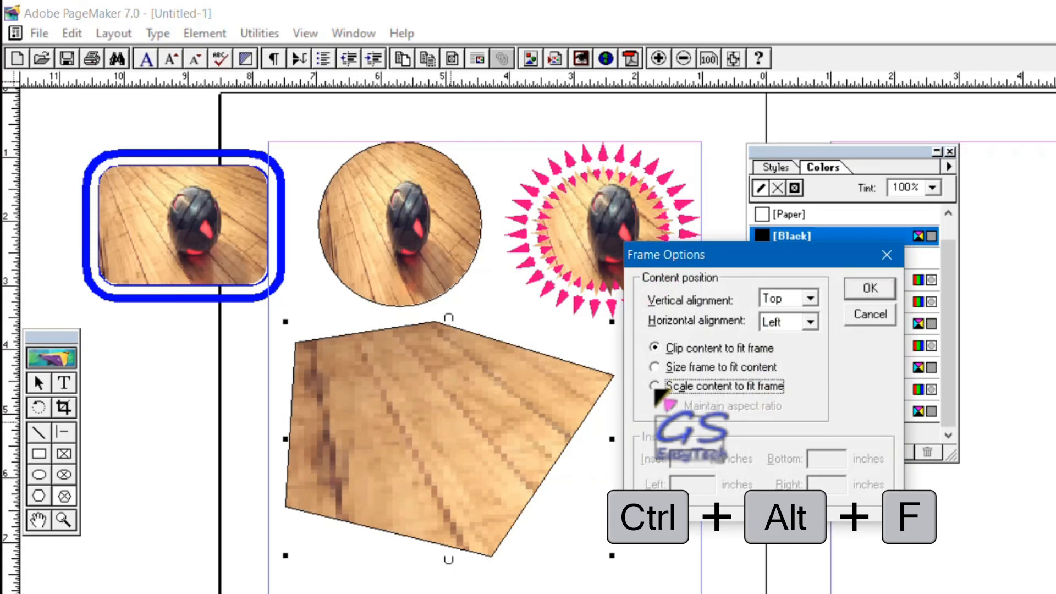
click(669, 404)
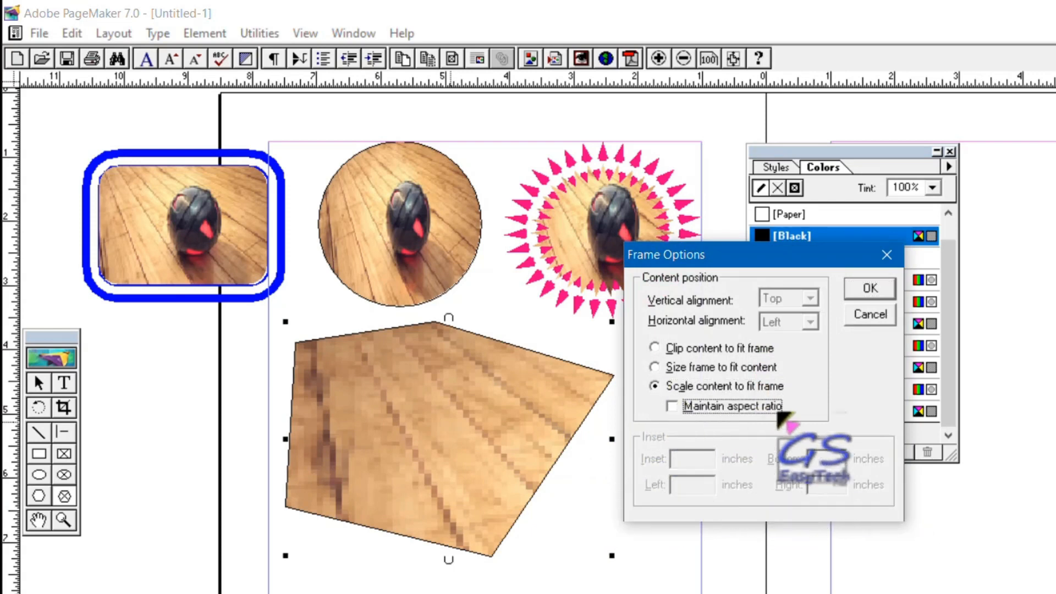
click(869, 288)
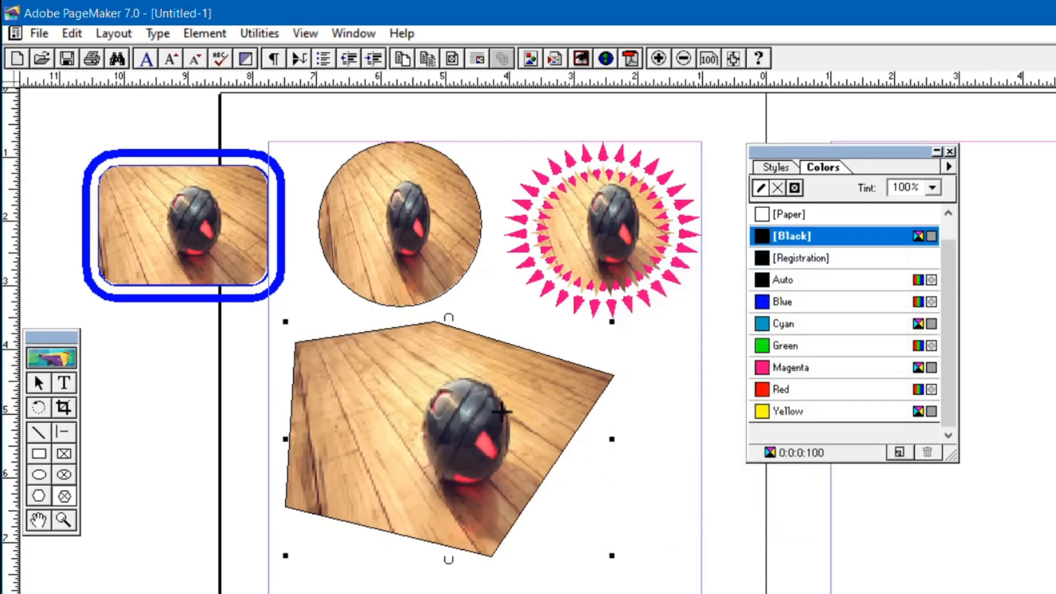
Move the irregular polygon frame slightly, and delete all four picture frames.
click(38, 383)
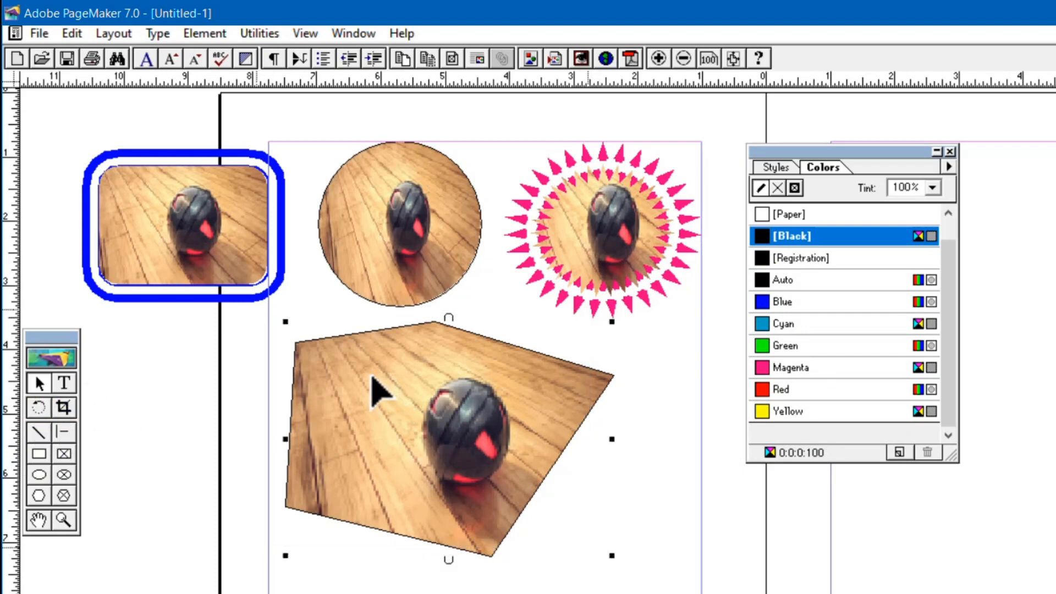
drag(372, 375, 368, 374)
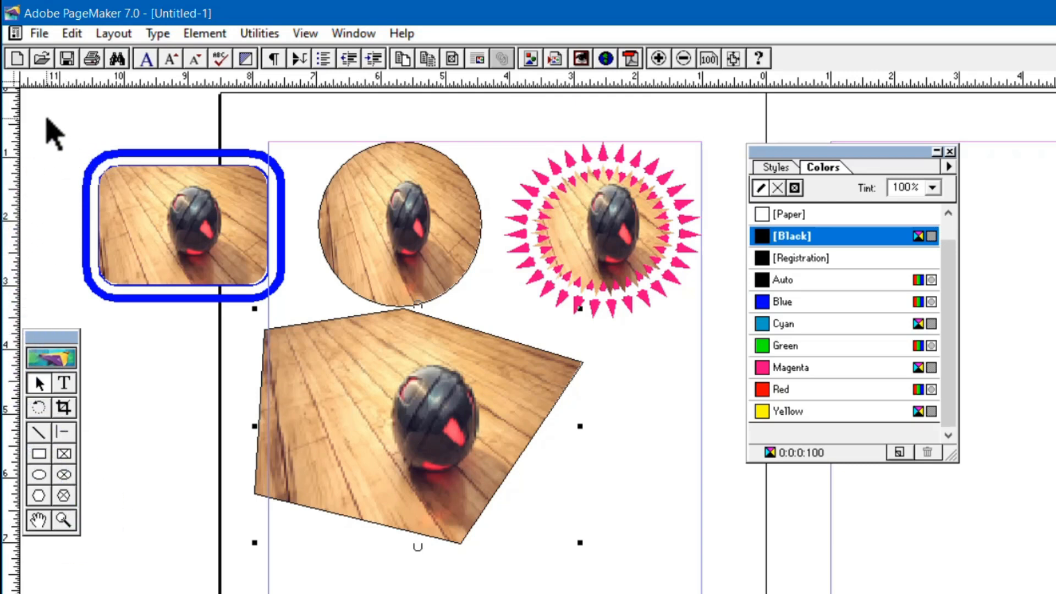
drag(46, 117, 731, 593)
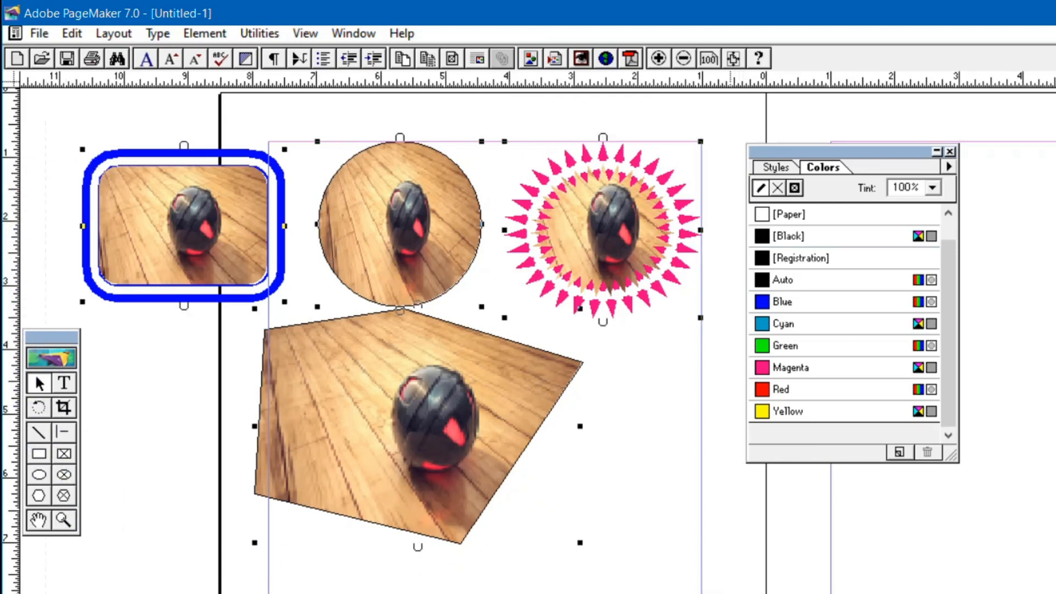
key(Delete)
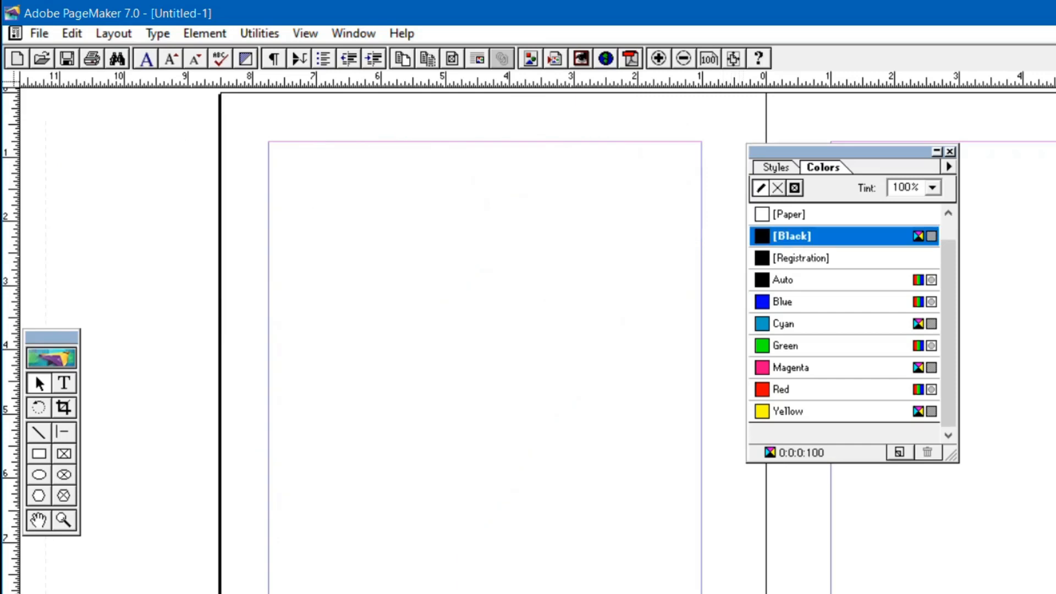
Draw a rectangular frame, a circular frame below it and a hexagonal frame beside them on the empty page.
click(64, 454)
drag(279, 171, 475, 294)
click(38, 474)
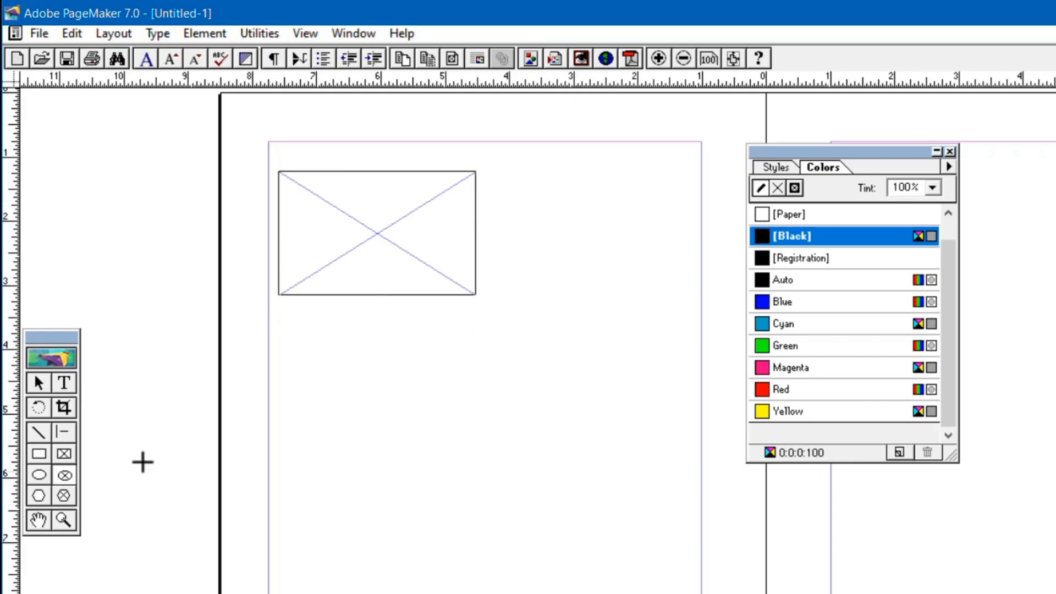
drag(315, 318, 460, 466)
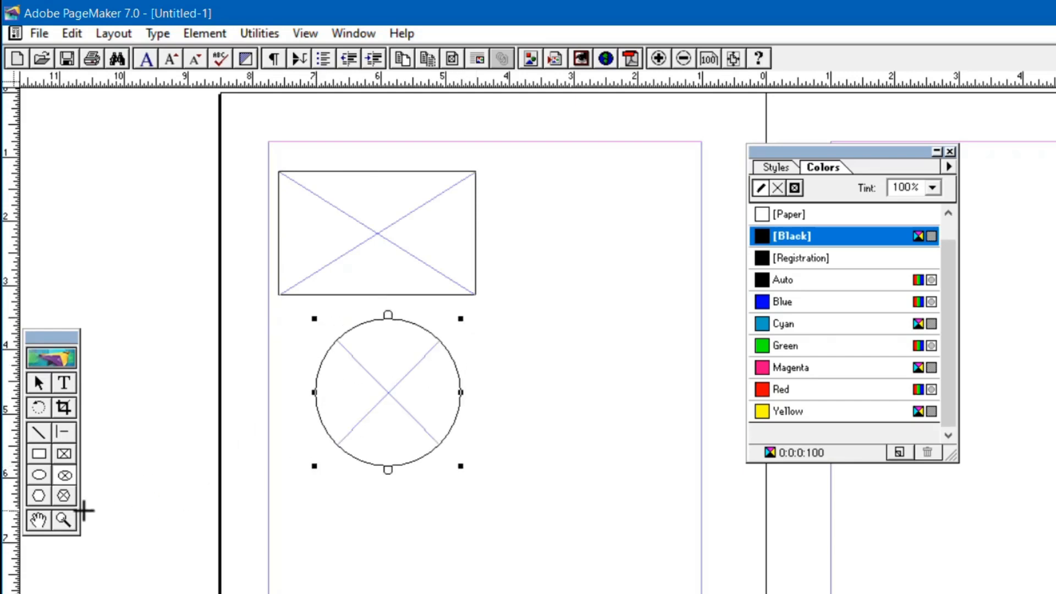
click(65, 496)
drag(512, 227, 707, 410)
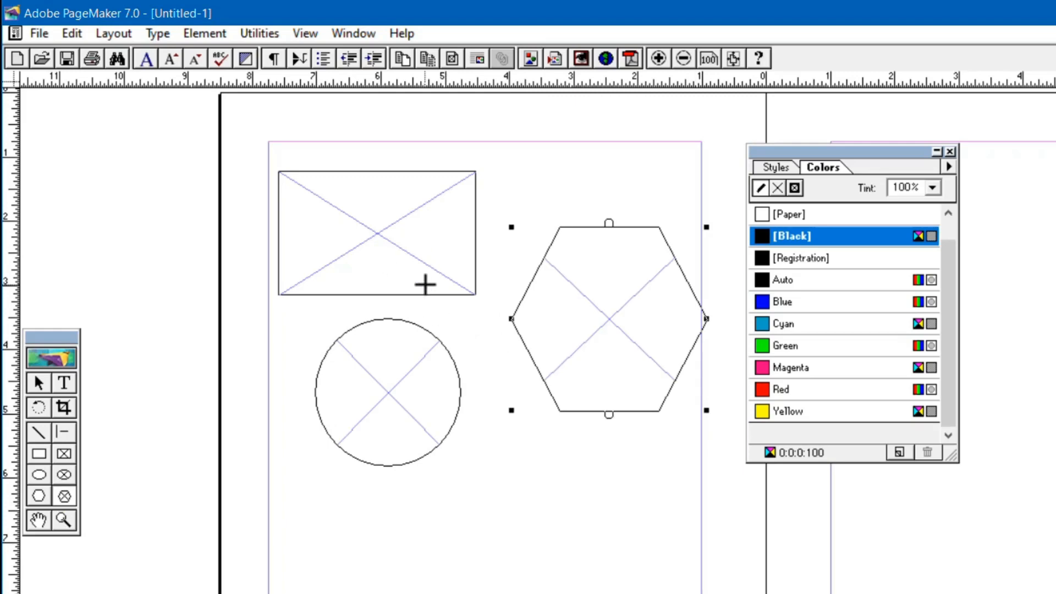
Copy the opening paragraph, from "Video provides a powerful way" to "your document.", above the wrapped picture with the Text tool.
click(62, 388)
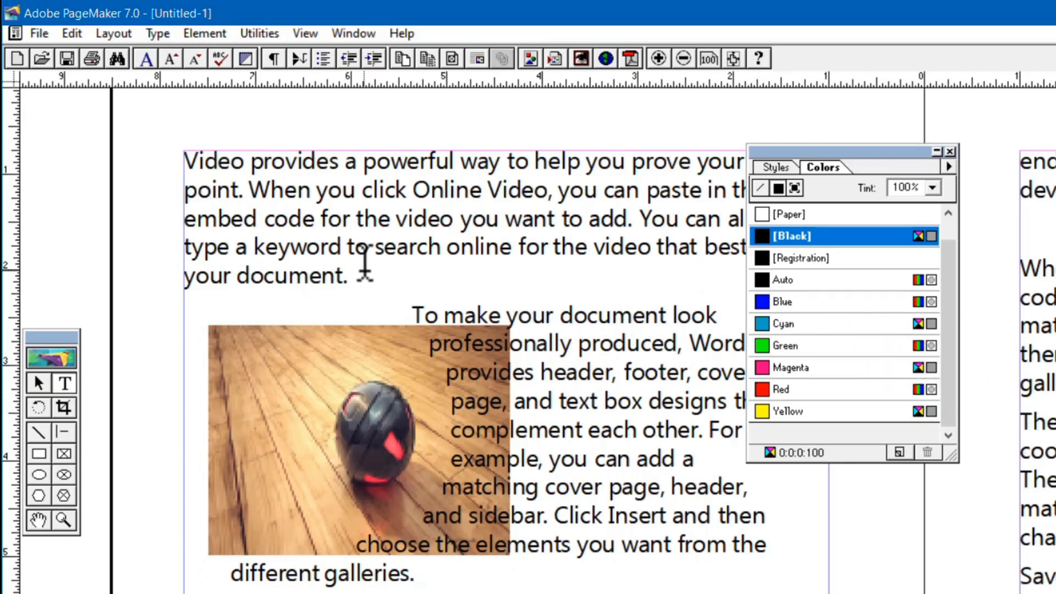
click(359, 272)
drag(359, 273, 177, 160)
right_click(255, 184)
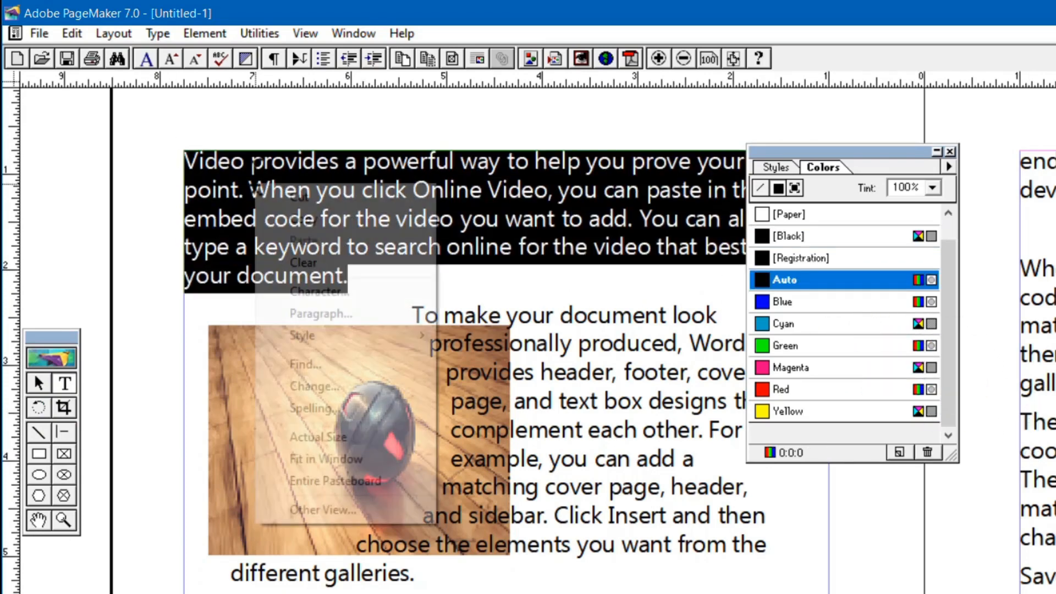
click(318, 219)
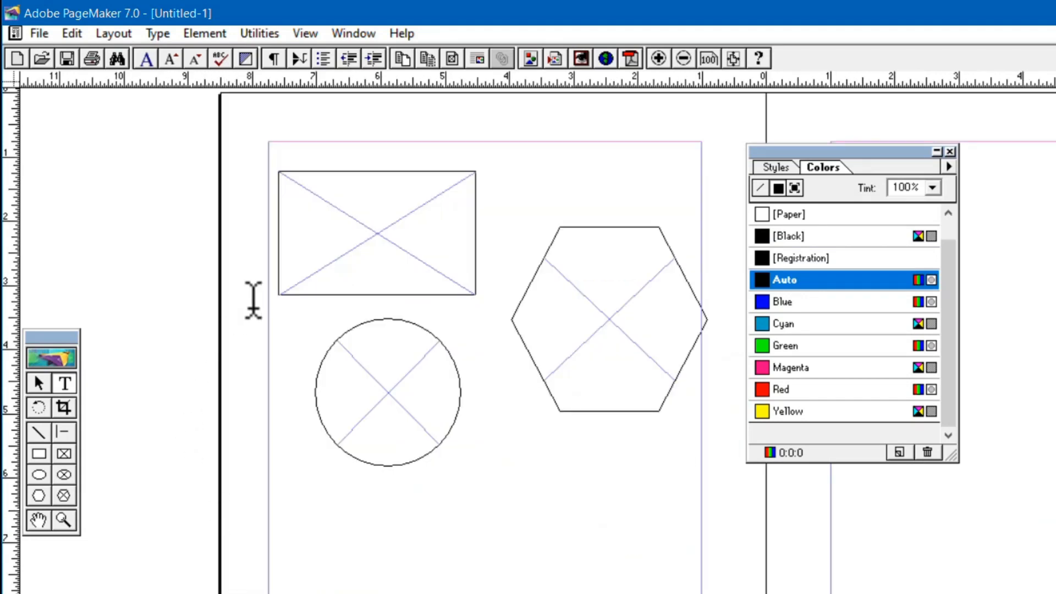
Paste the copied paragraph into the rectangular frame with the Text tool.
click(321, 192)
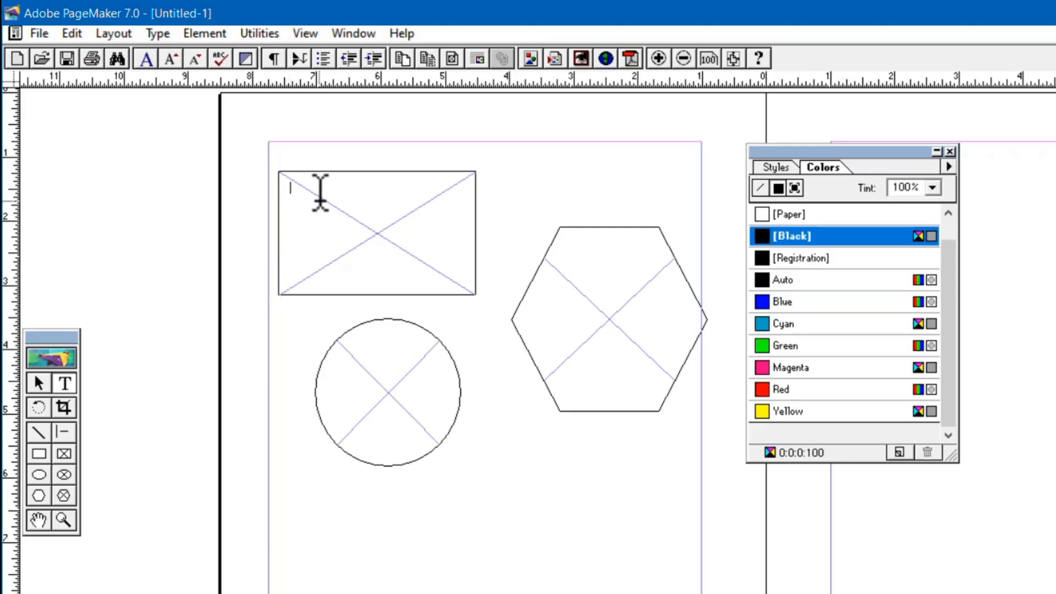
right_click(309, 187)
click(383, 249)
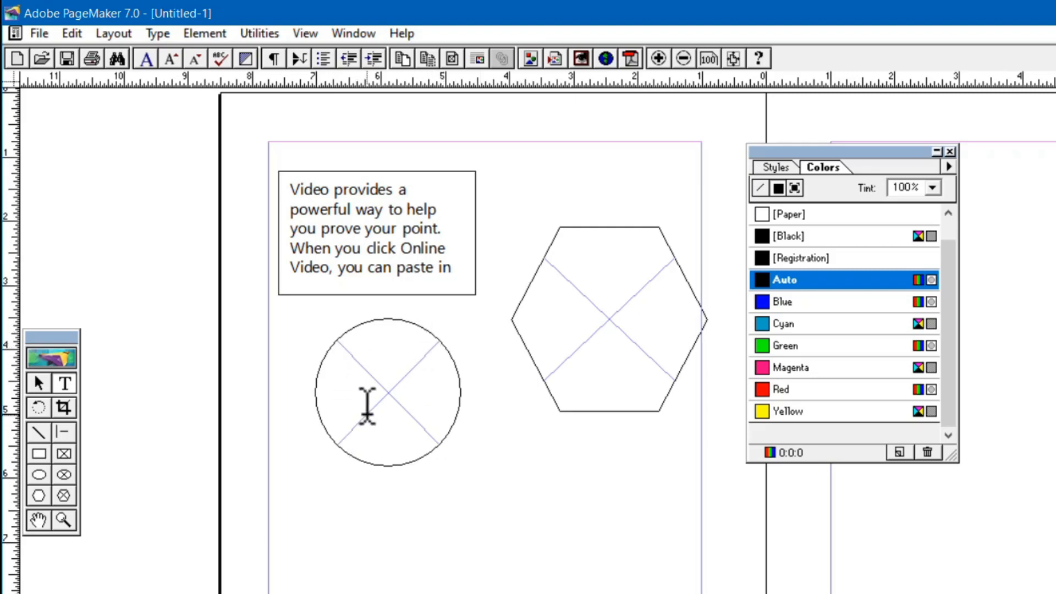
Enlarge the rectangular frame until the whole paragraph fits, and move it up toward the page's upper-left corner.
click(50, 388)
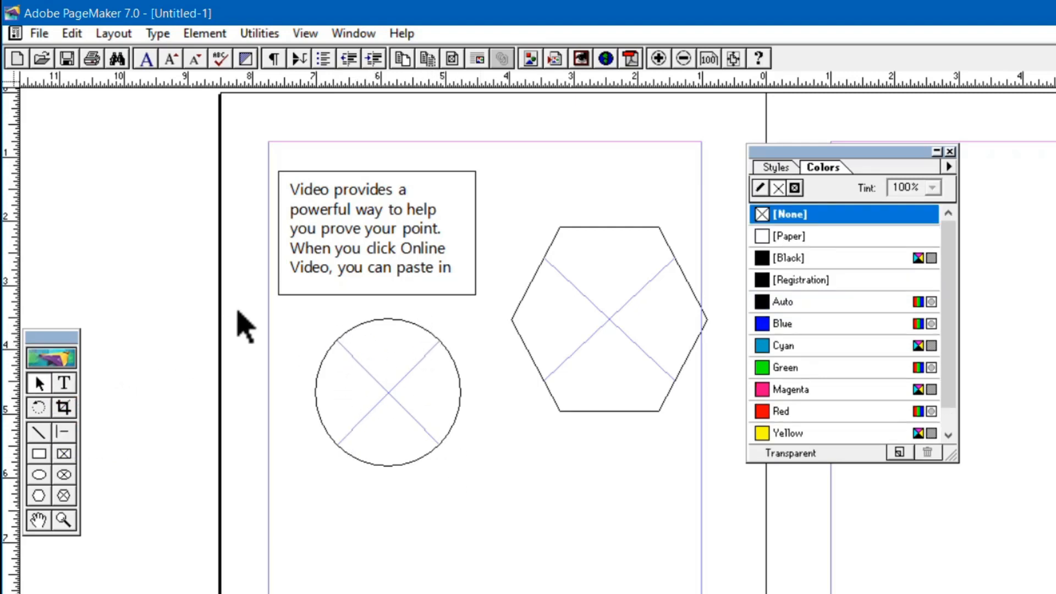
click(370, 226)
mouse_move(370, 226)
mouse_down()
mouse_move(385, 228)
mouse_move(347, 540)
mouse_move(427, 551)
mouse_move(352, 316)
mouse_move(369, 227)
mouse_up()
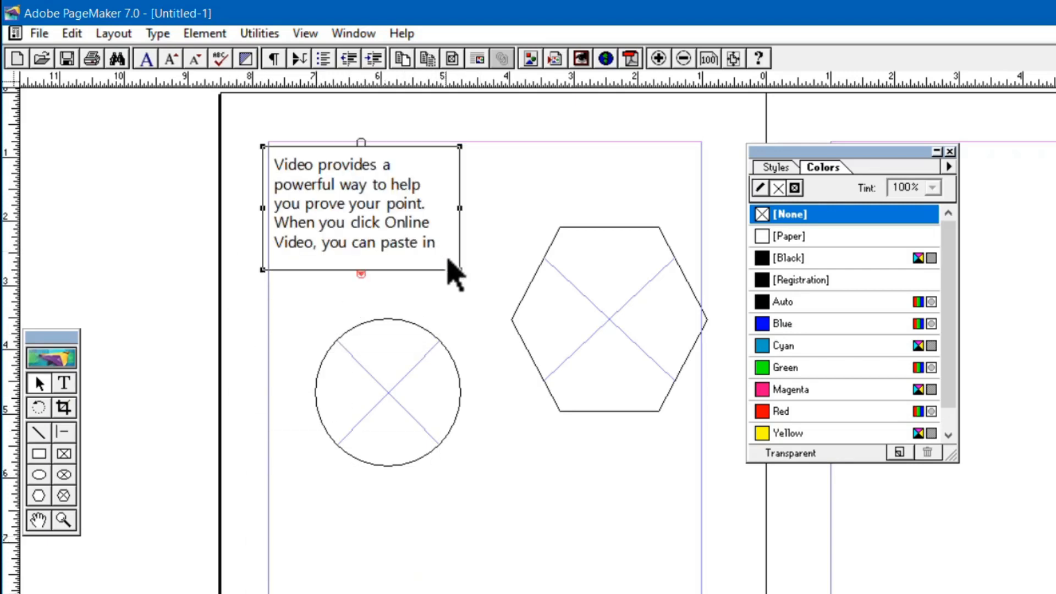
drag(460, 270, 366, 205)
Paste the copied paragraph into the circular frame with the Text tool.
click(395, 447)
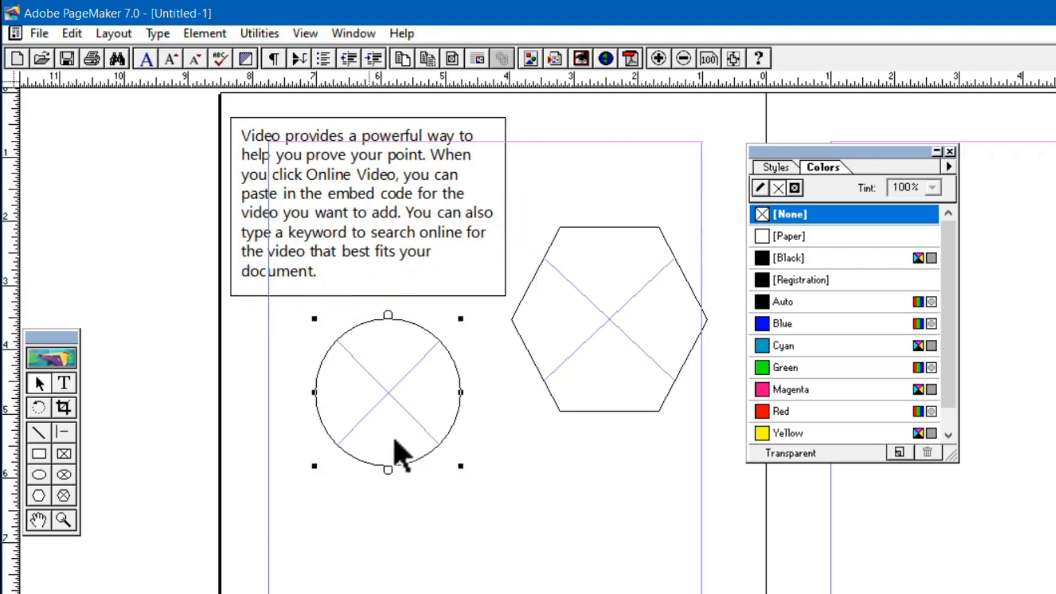
click(65, 383)
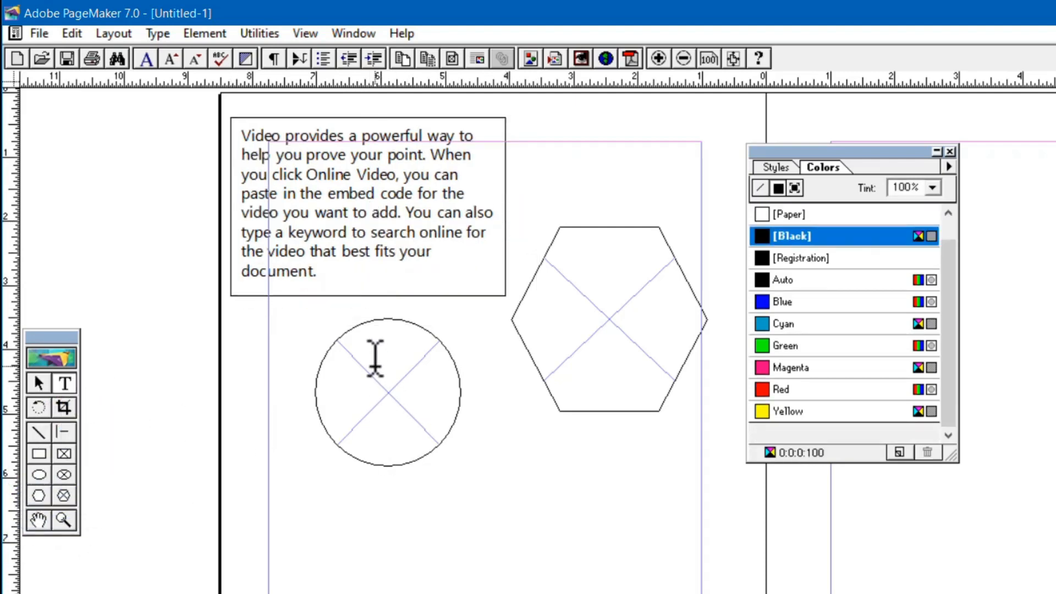
click(389, 403)
key(ctrl+v)
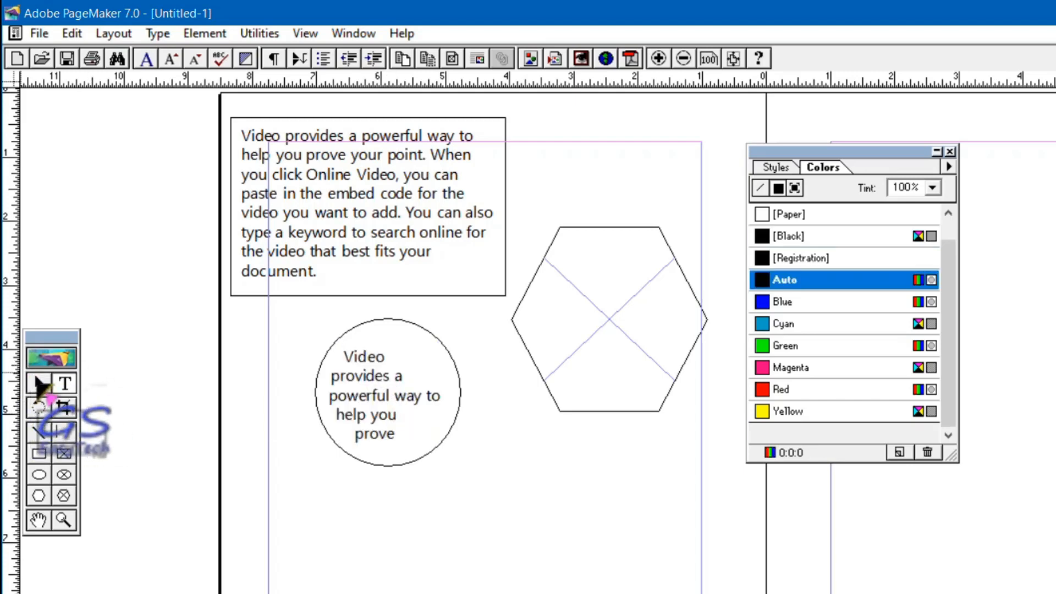
Enlarge the circular frame to show more of its text, and position it just below the rectangular frame.
click(39, 383)
click(374, 395)
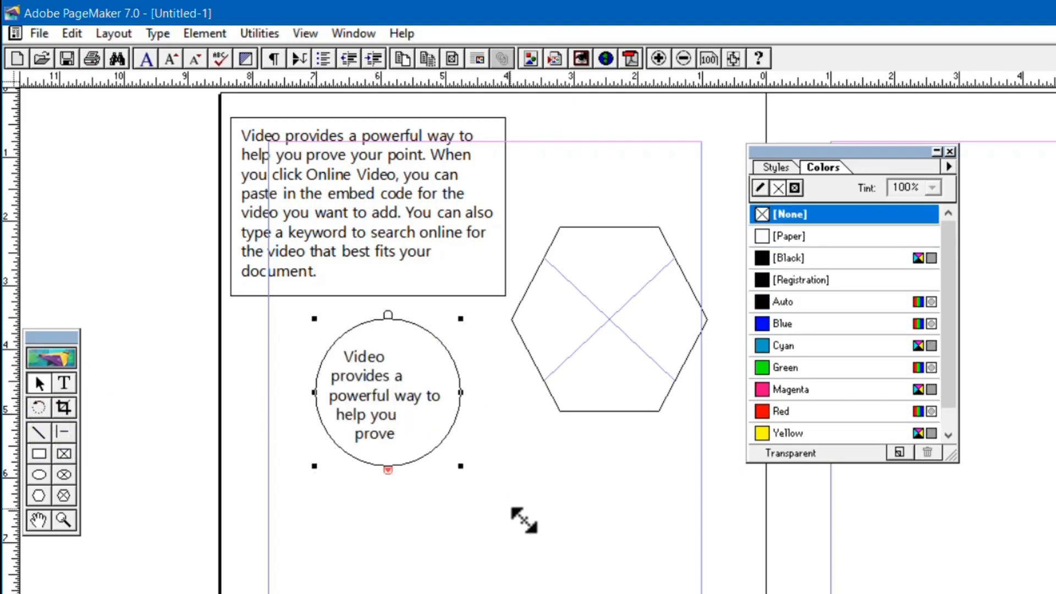
drag(524, 520, 538, 541)
drag(483, 471, 428, 468)
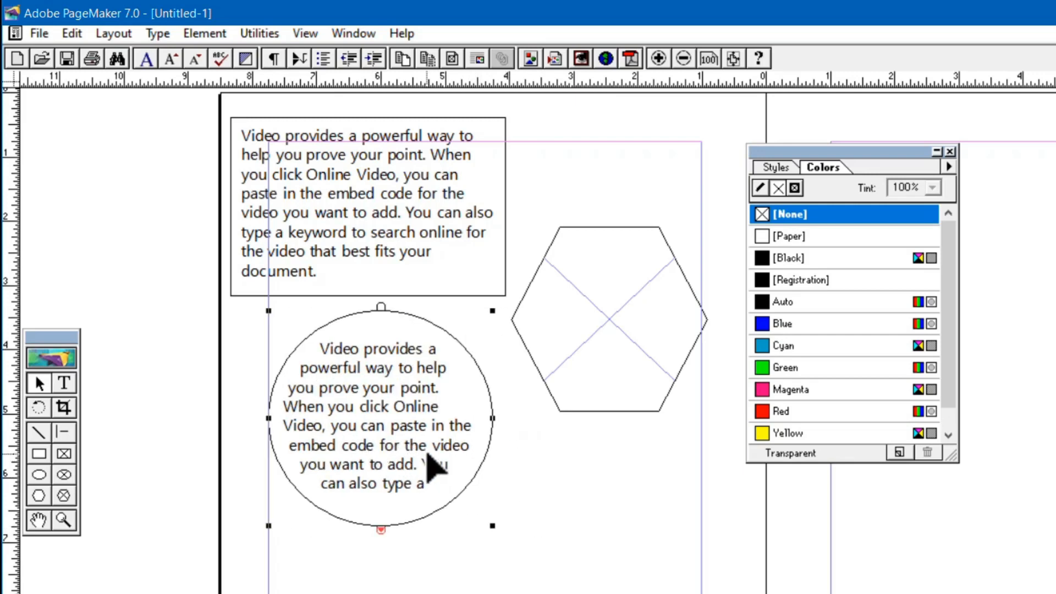
drag(431, 407, 436, 420)
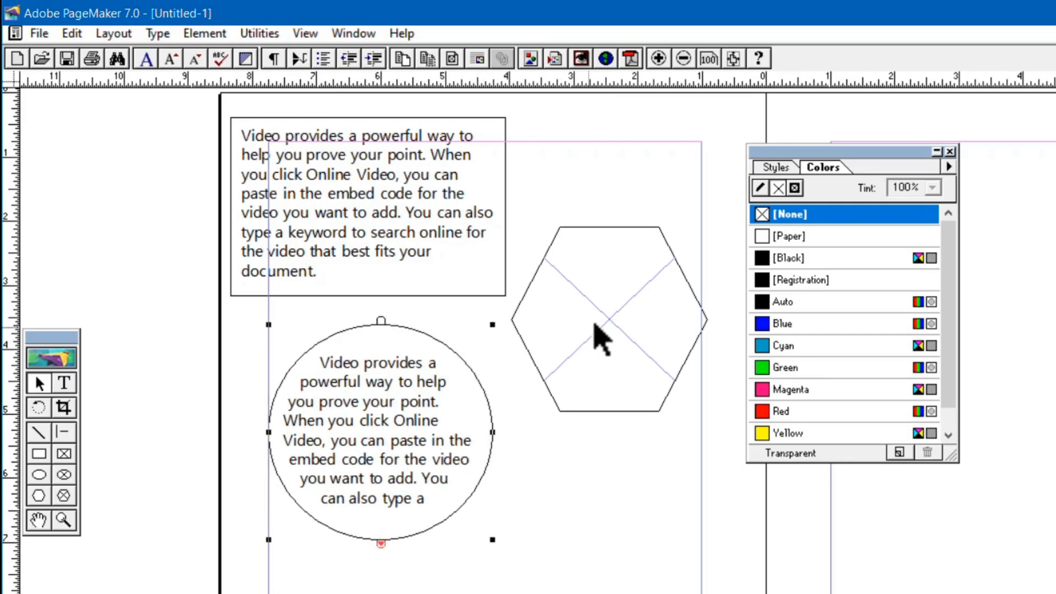